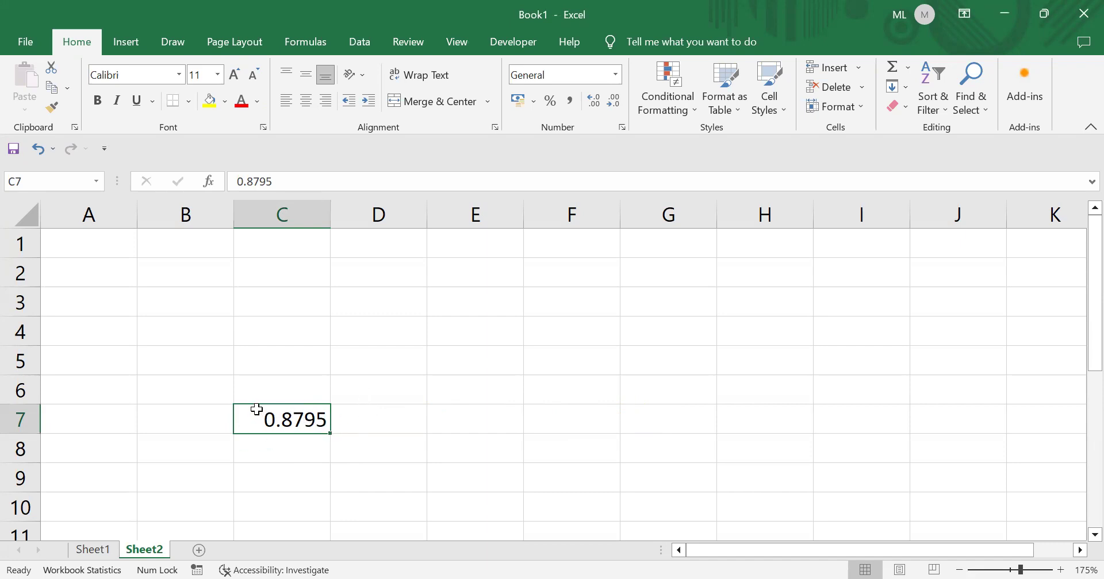
- Format cell C7 as Currency with the ₹ symbol and two decimal places
right_click(258, 418)
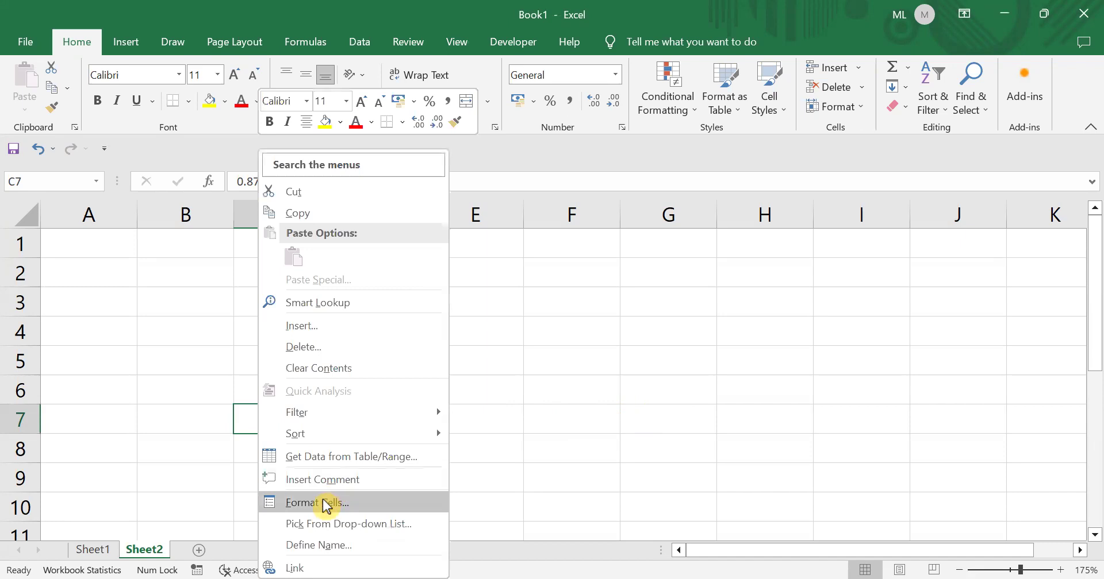
left_click(325, 504)
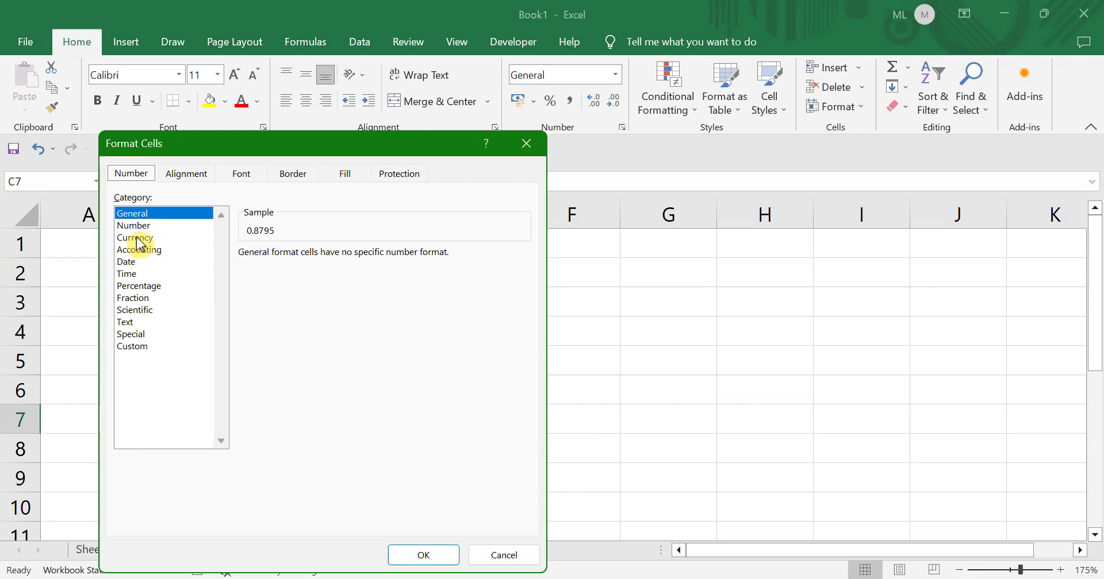
left_click(136, 238)
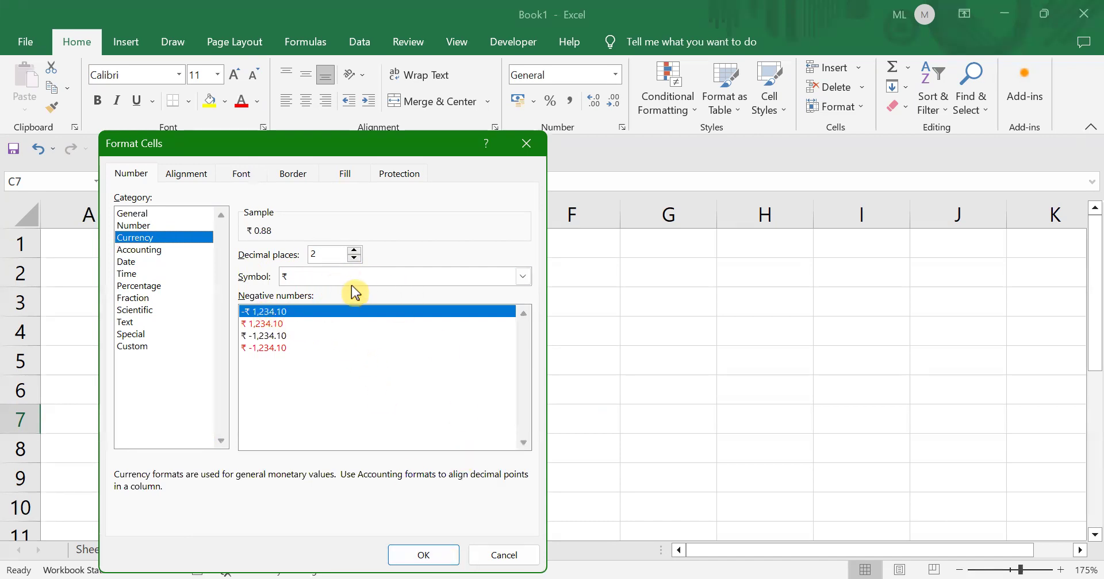
left_click(425, 555)
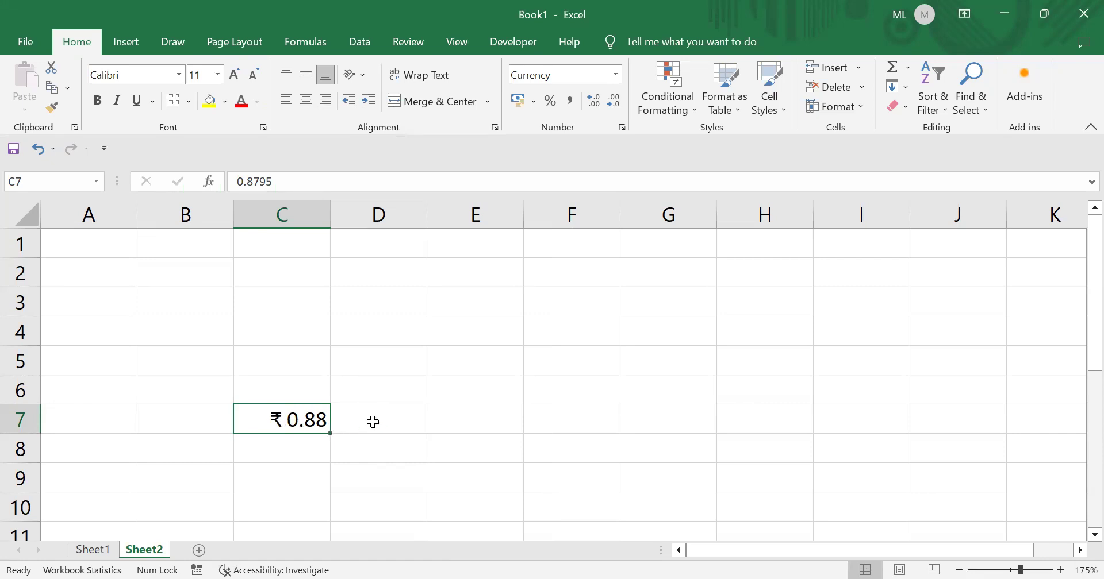
- Apply the preset Currency number format to cell C7
left_click(339, 420)
left_click(269, 421)
left_click(618, 75)
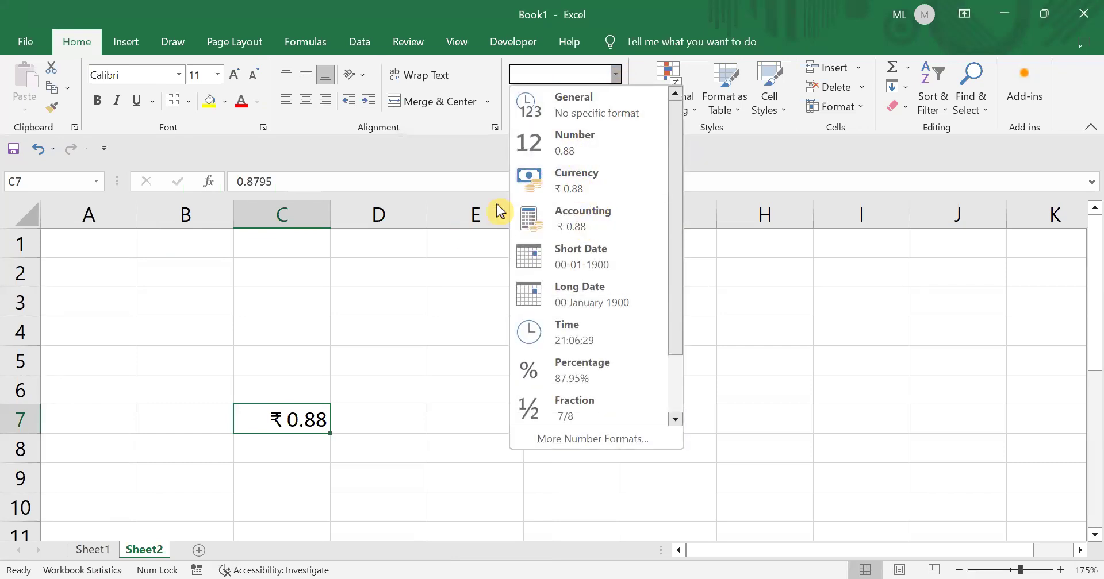
left_click(561, 84)
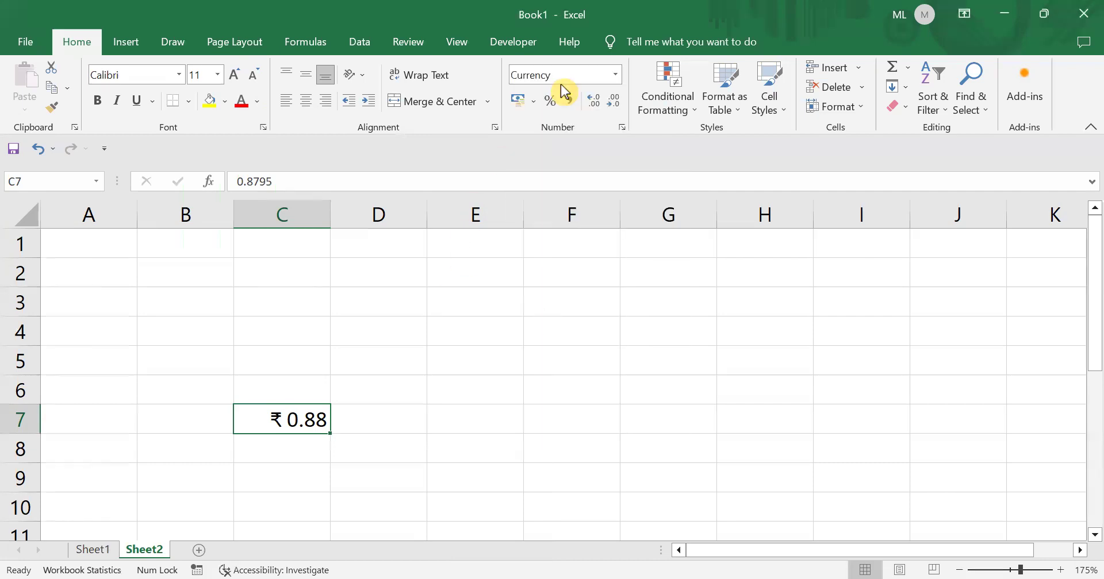
left_click(617, 77)
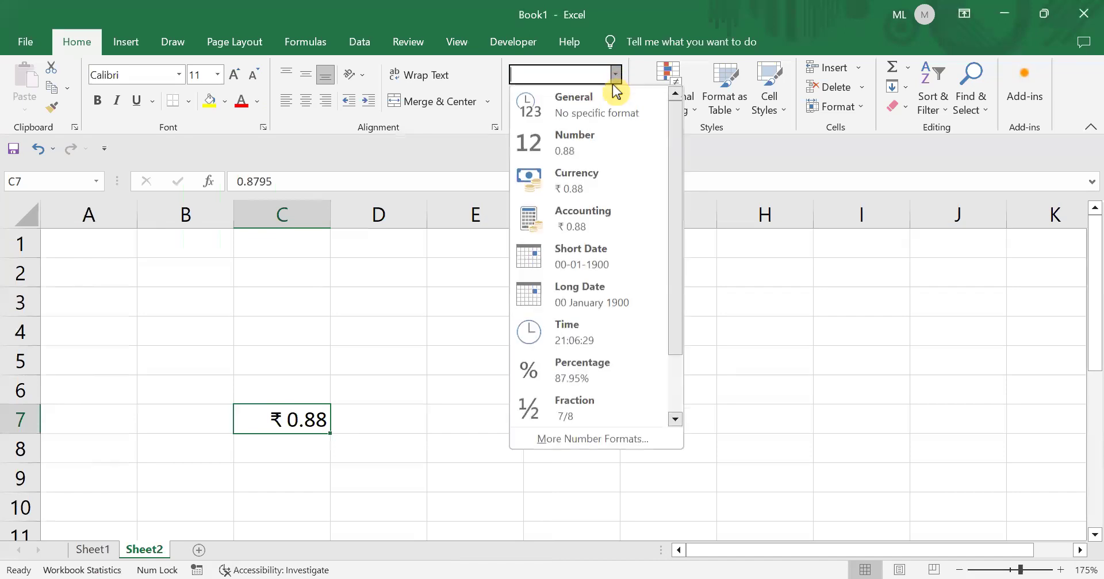
left_click(579, 179)
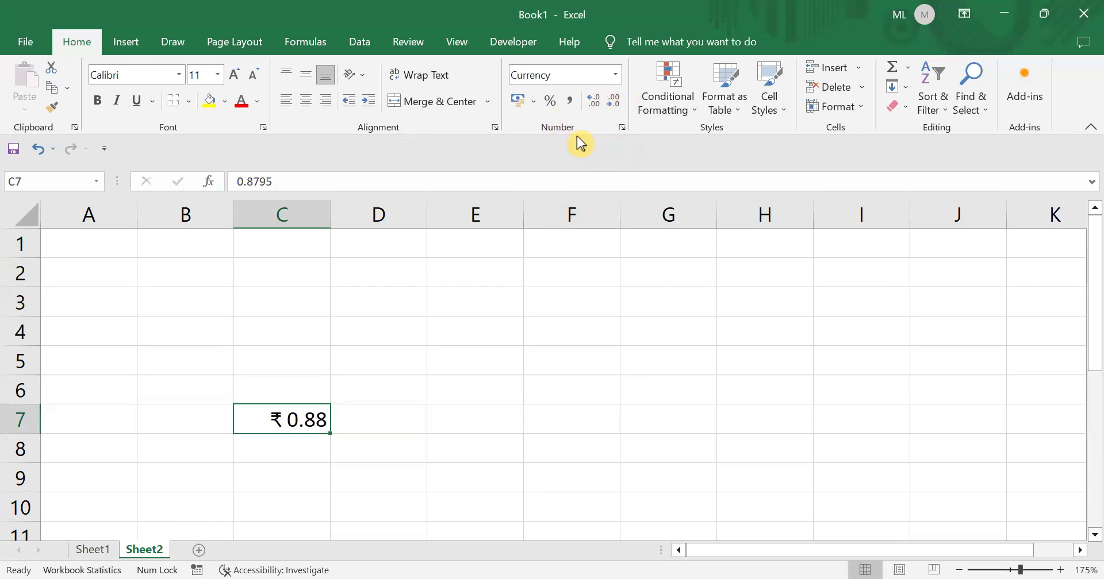
- Change the currency symbol of cell C7 to $ English (Canada), keeping two decimal places
right_click(253, 420)
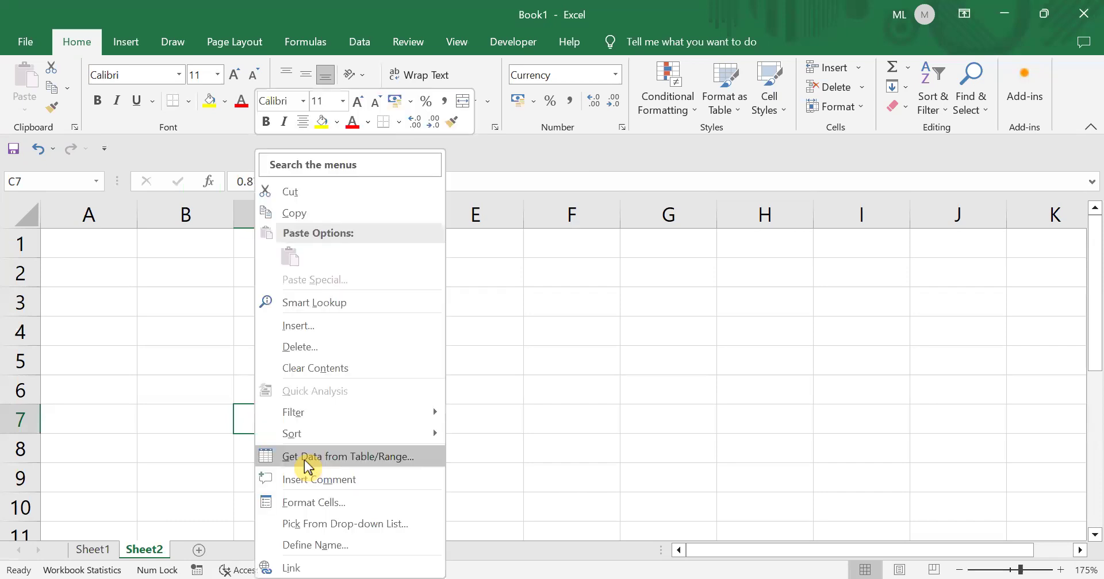
left_click(319, 503)
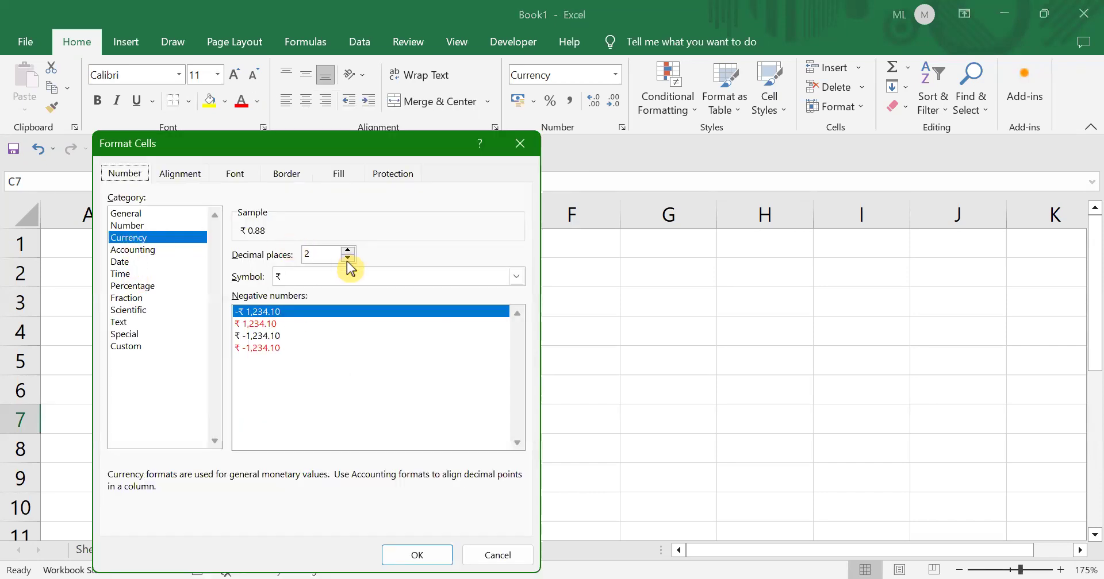
left_click(518, 275)
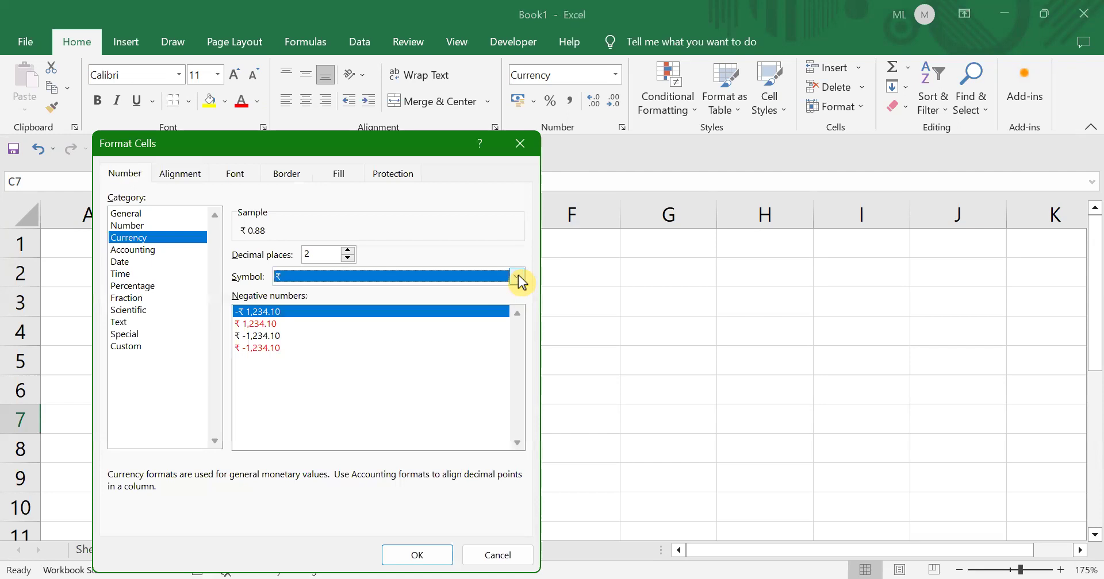
left_click(518, 275)
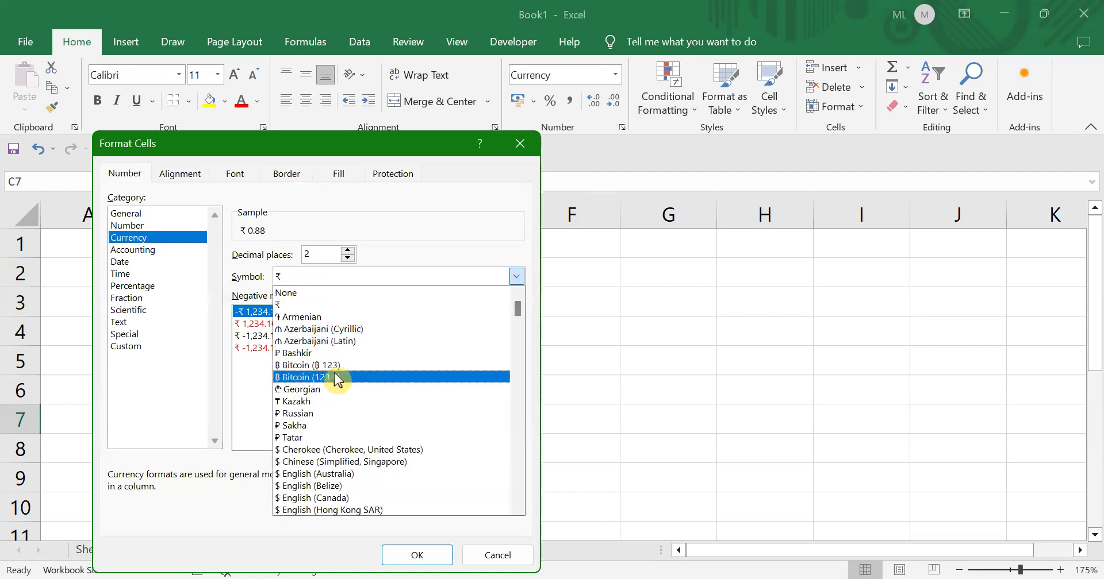
scroll(334, 378, "down", 2)
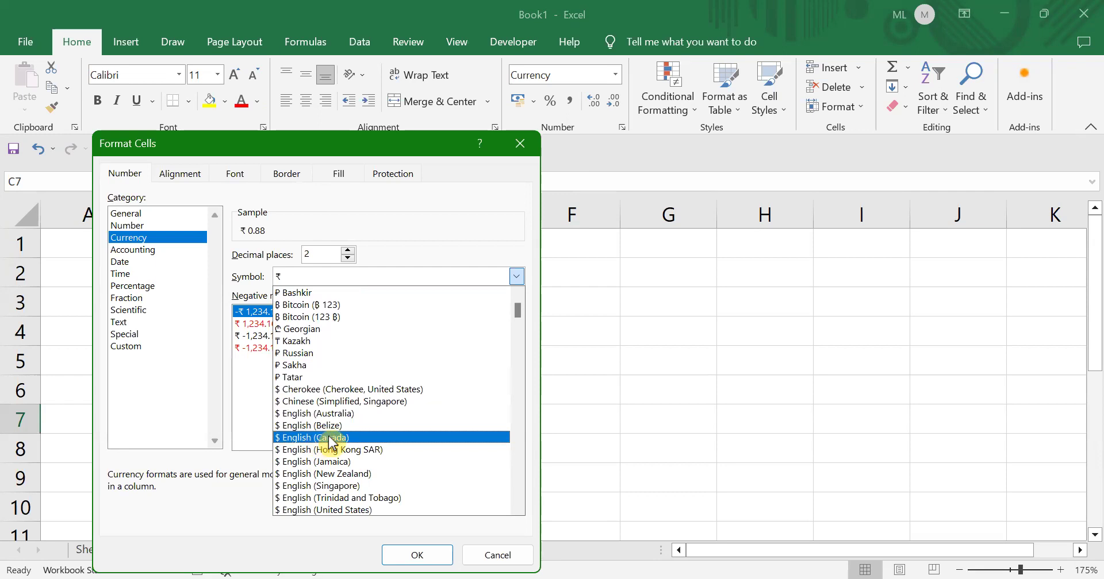
left_click(414, 444)
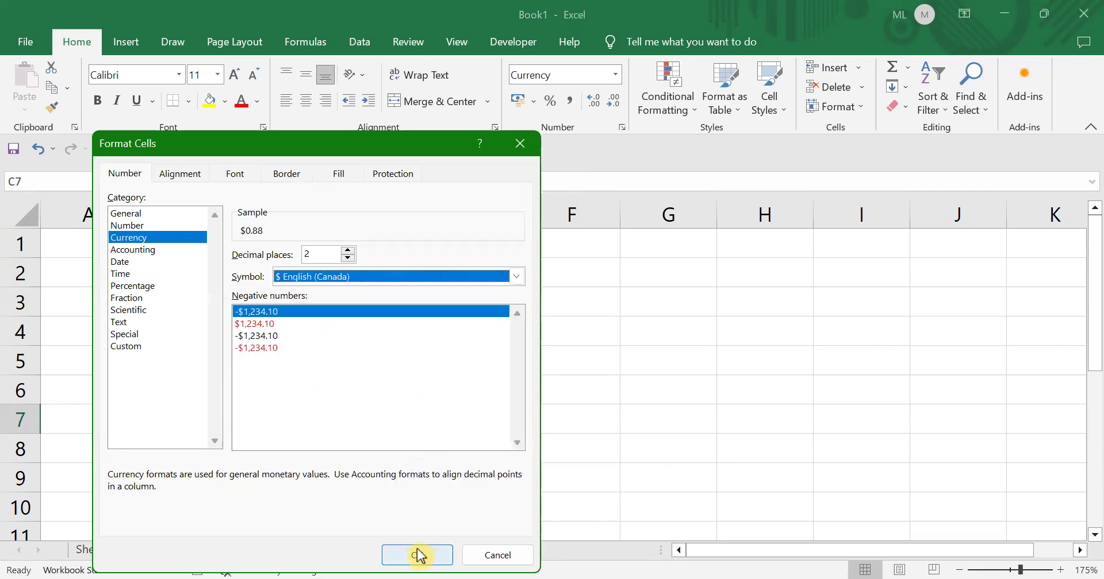
left_click(422, 555)
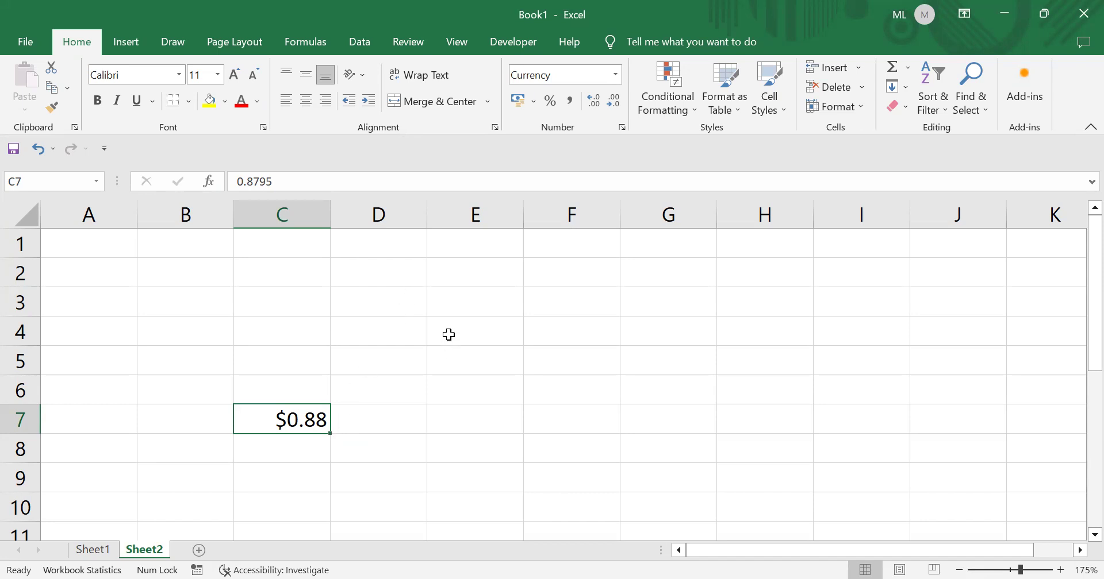
- Reduce the displayed decimals of cell C7 to one place and inspect the cell's stored value
left_click(613, 101)
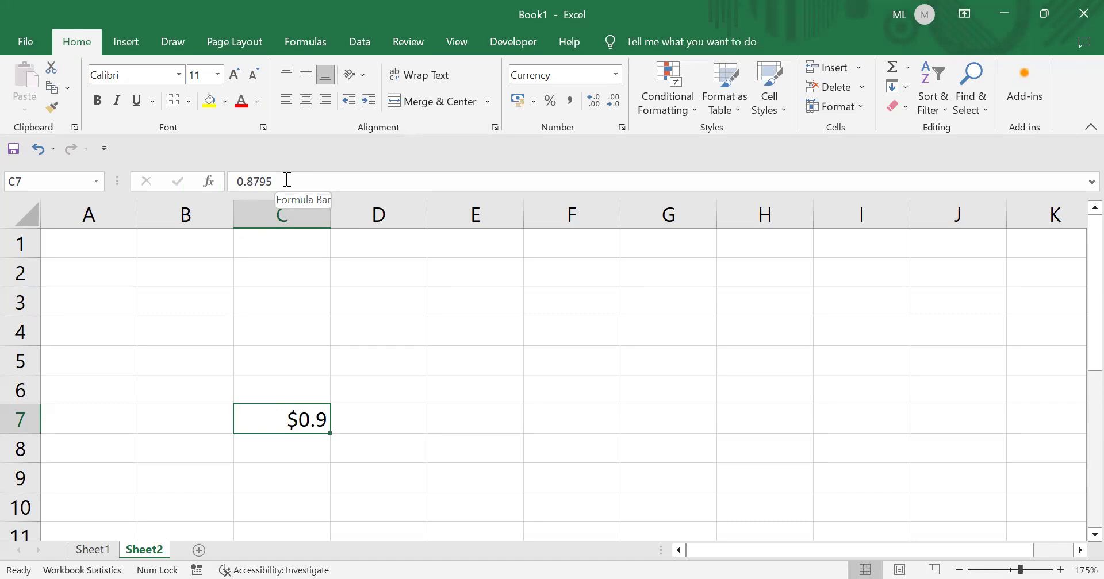
left_click_drag(287, 180, 238, 187)
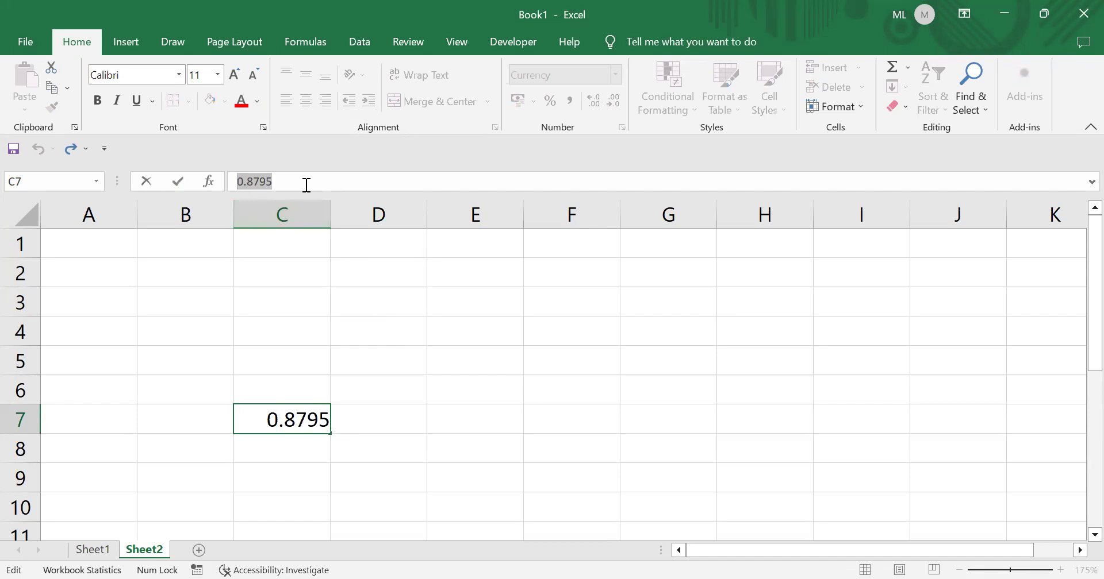
left_click(394, 366)
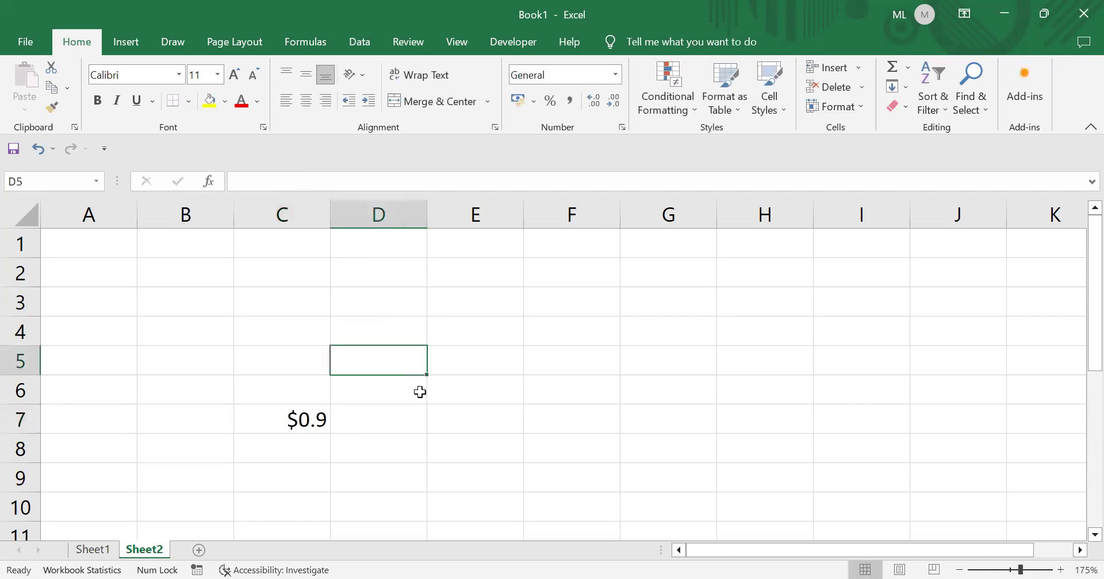
left_click(316, 419)
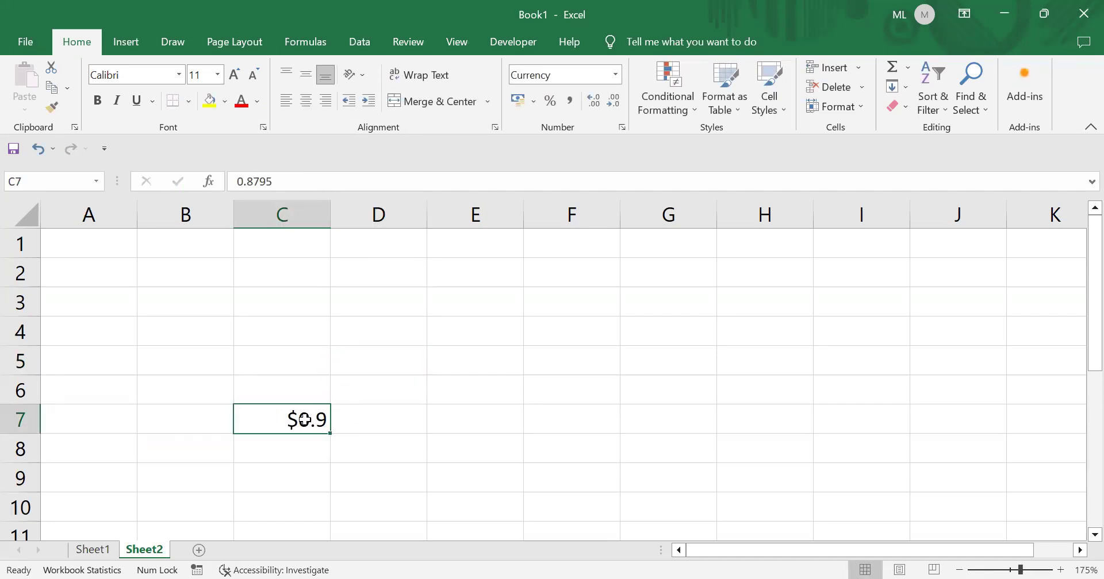
left_click(540, 103)
- Enter the number 2.89657 in cell E4
left_click(463, 331)
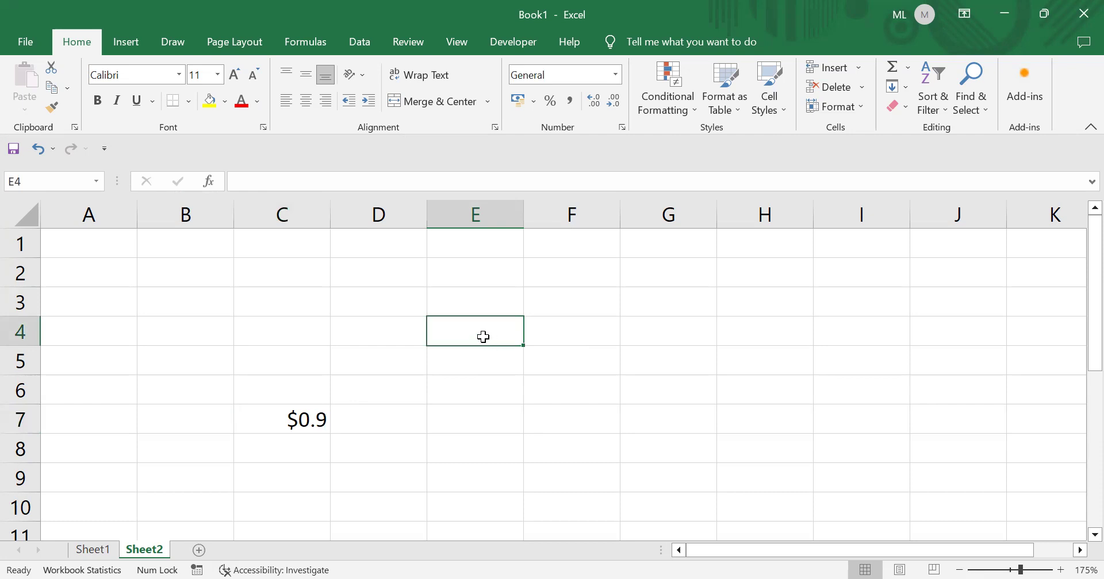
type("1")
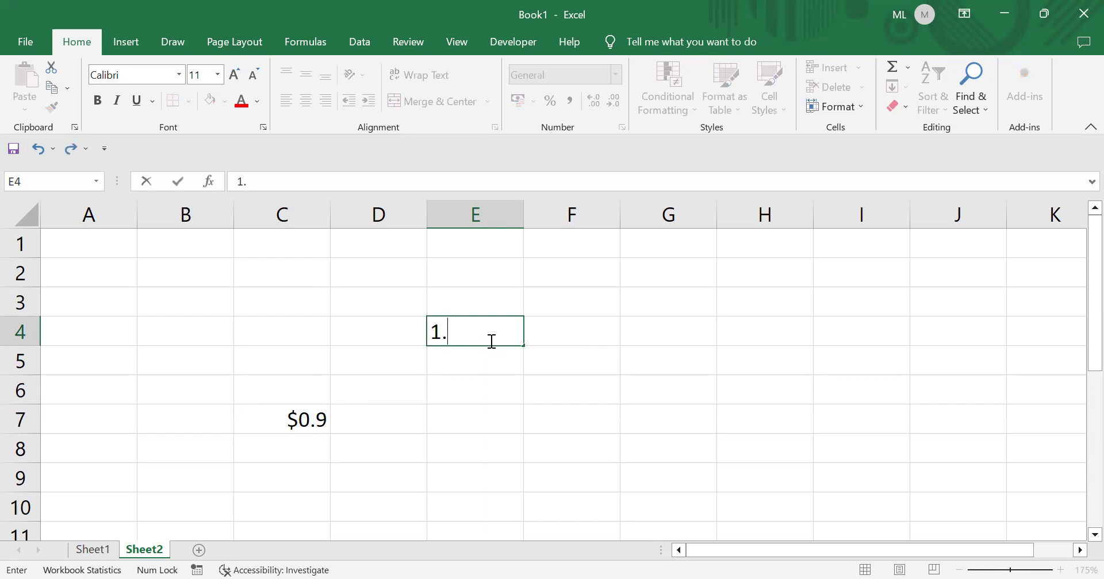
key("BackSpace")
type("2.89657")
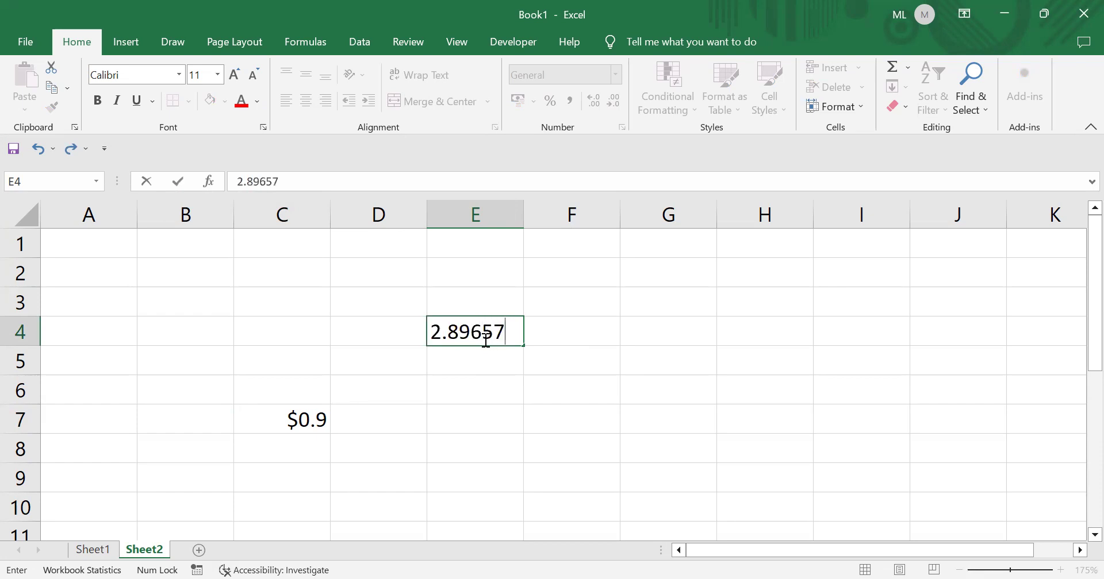
key("Return")
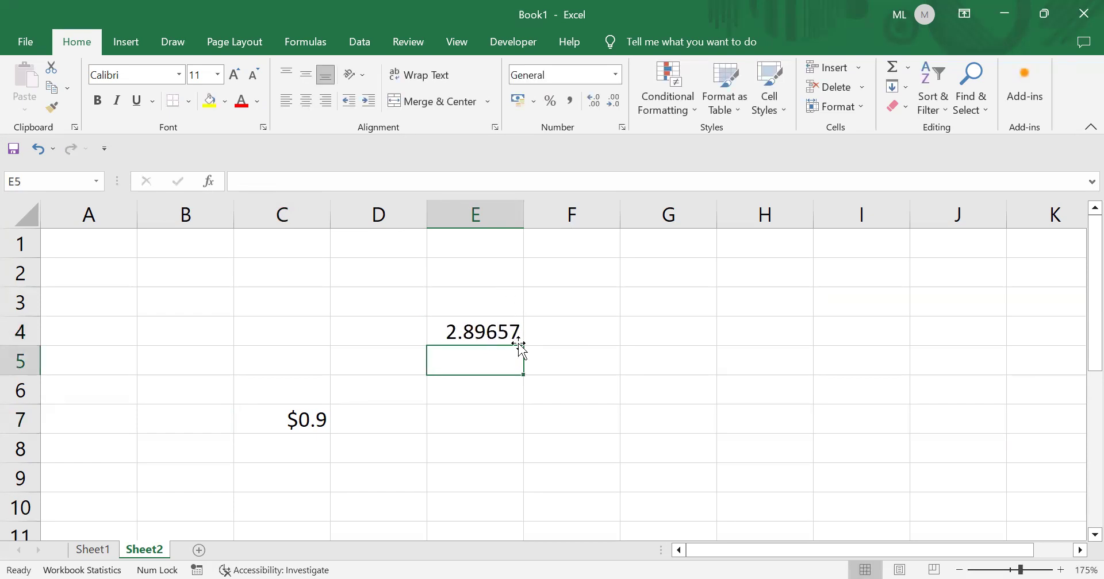
- Reduce the displayed decimals of cell E4 to two places
left_click(480, 332)
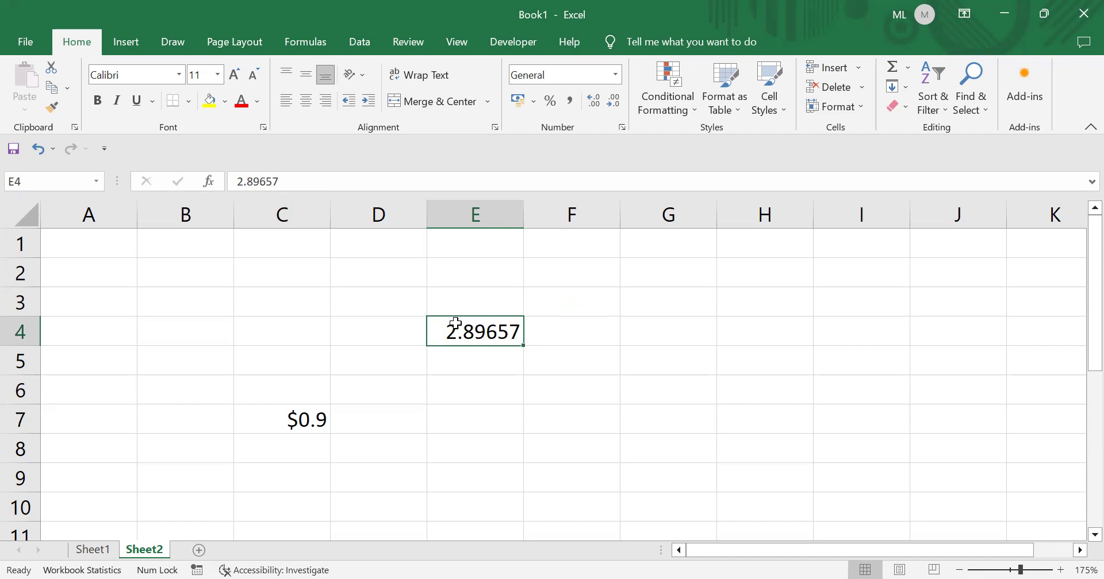
left_click(513, 408)
left_click(483, 326)
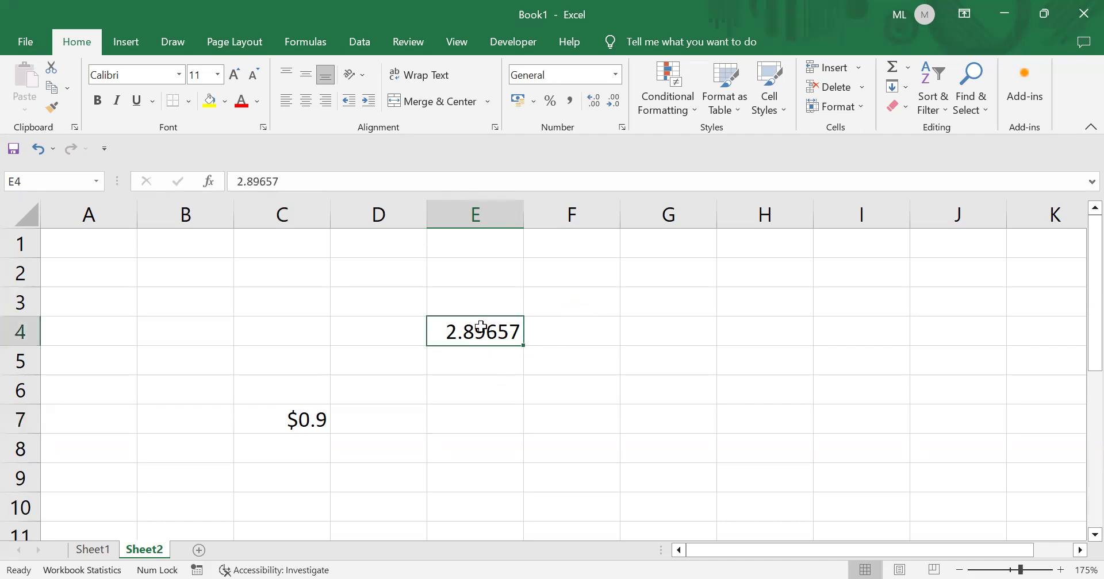
left_click(616, 101)
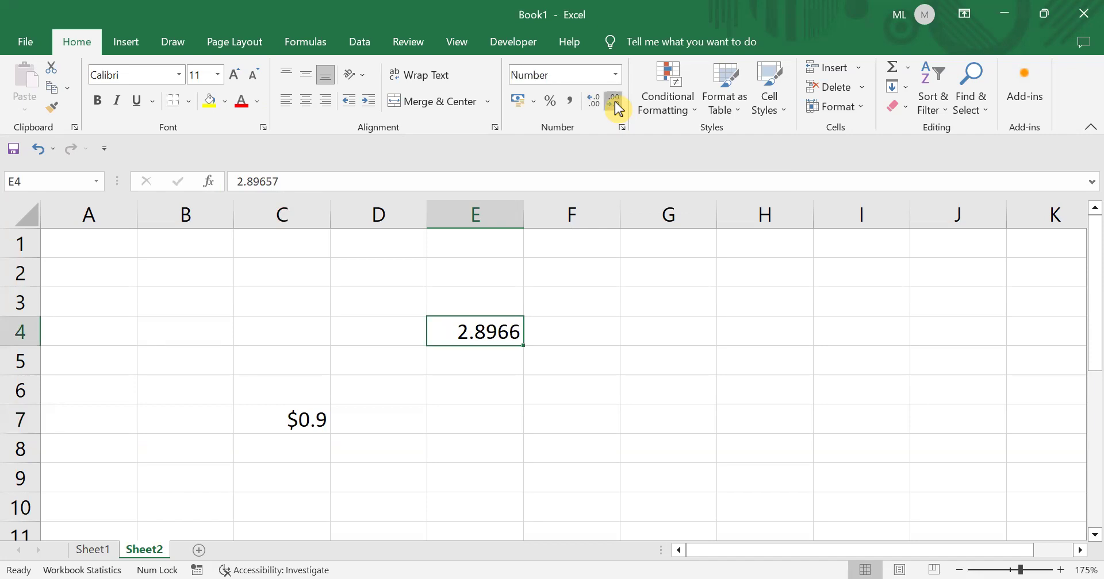
left_click(616, 101)
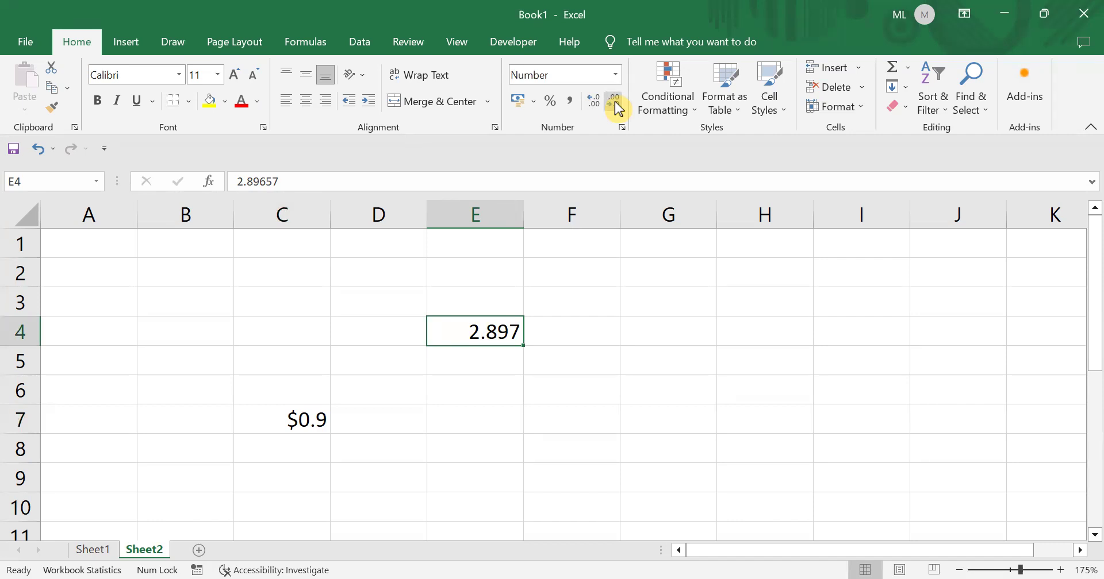
left_click(615, 101)
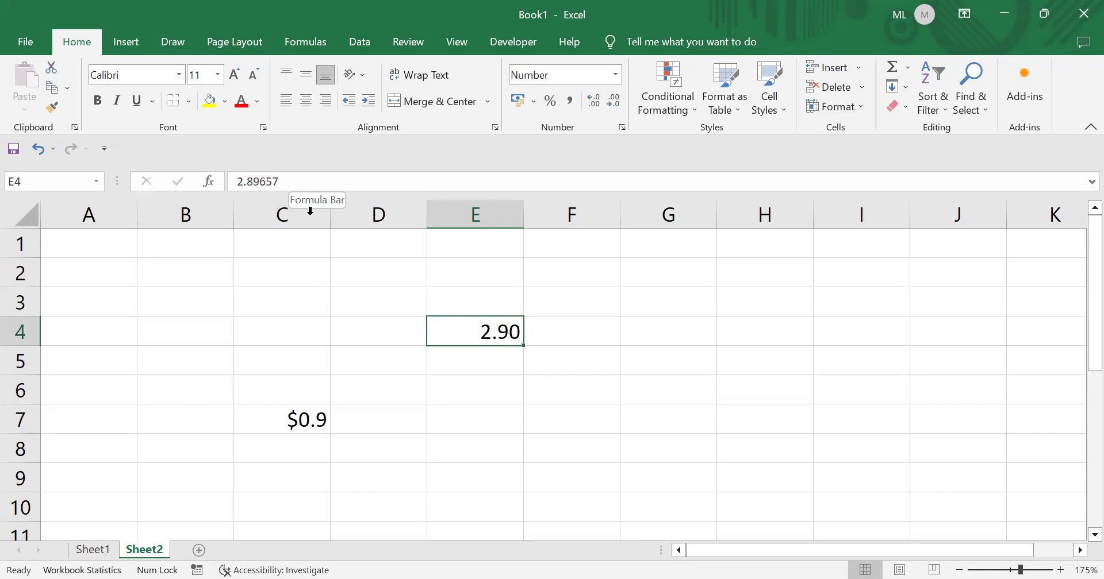
- Copy the full stored value of cell E4 and paste it into cell H5
left_click(656, 330)
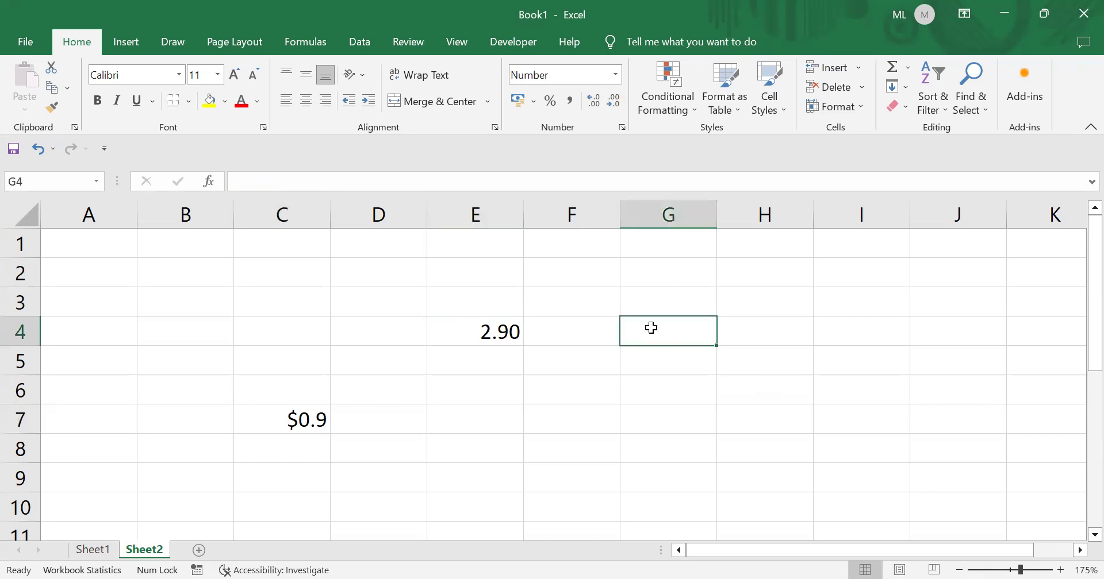
left_click(500, 332)
left_click_drag(280, 181, 143, 182)
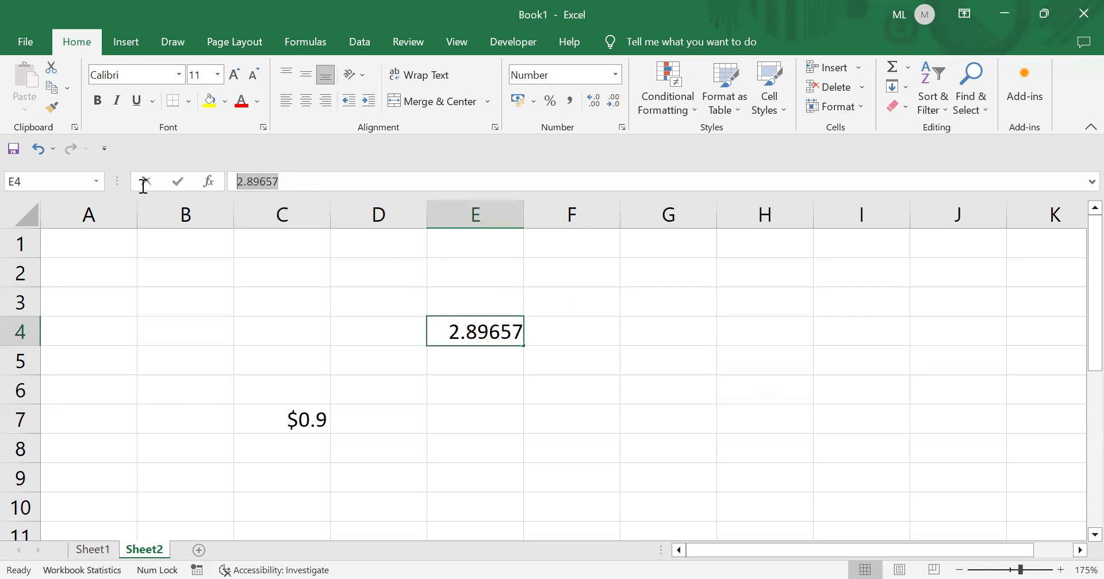
right_click(246, 180)
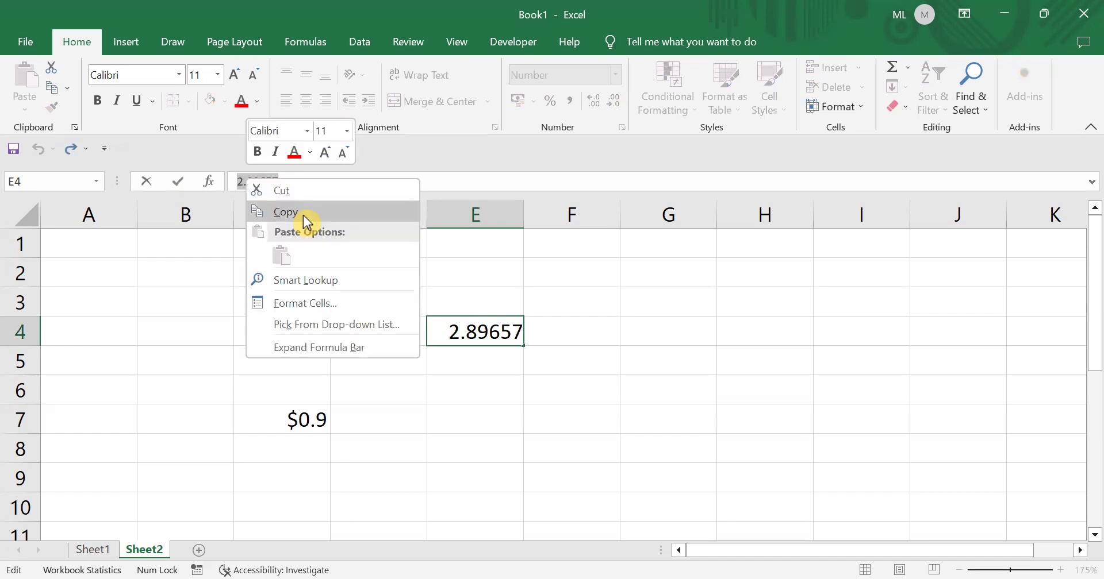
left_click(304, 222)
left_click(769, 359)
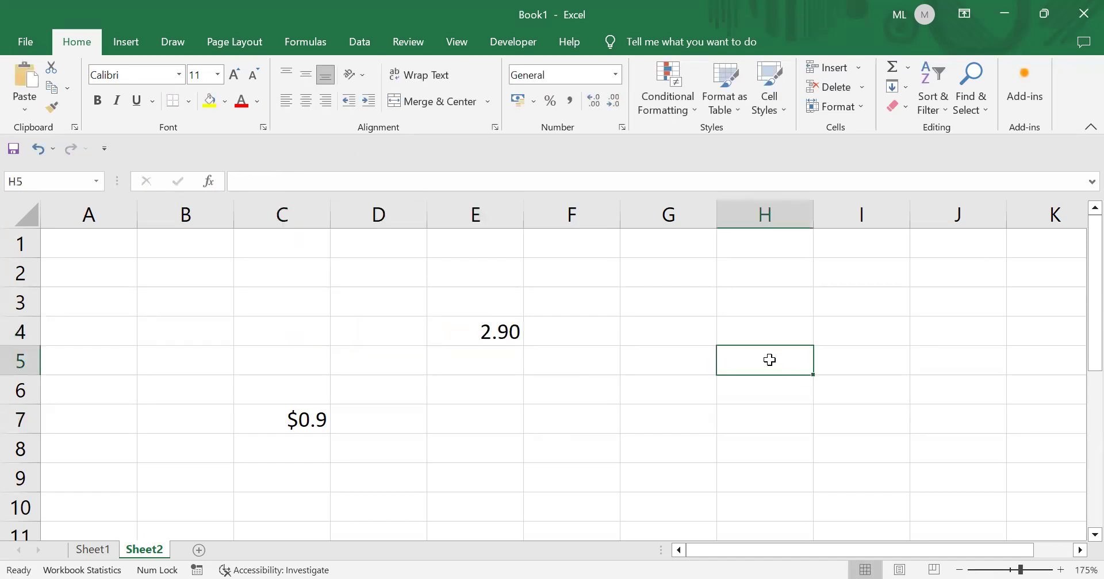
right_click(771, 445)
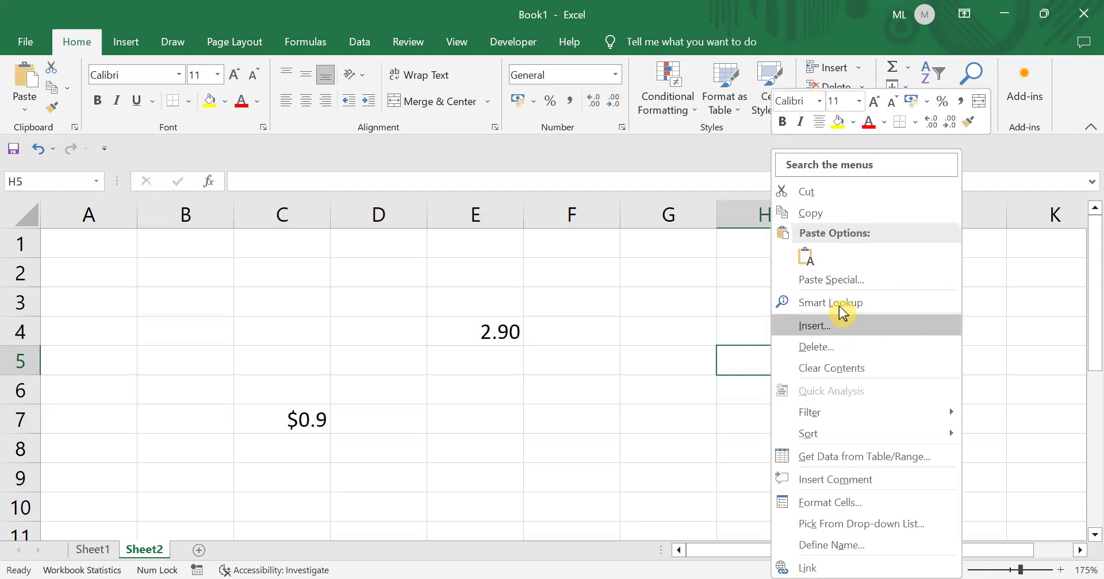
left_click(805, 254)
left_click(905, 388)
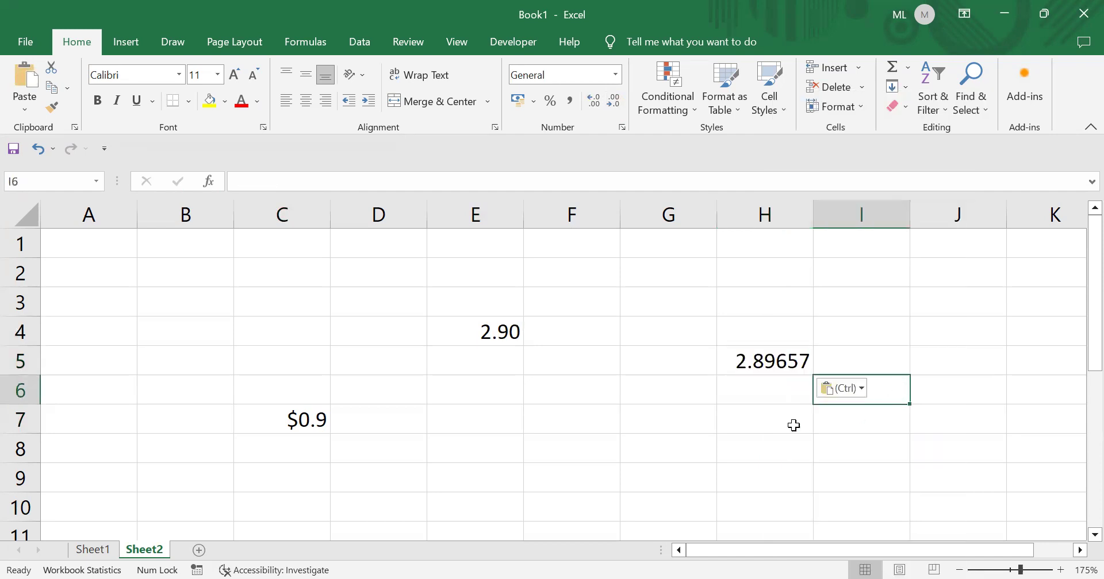
left_click(770, 362)
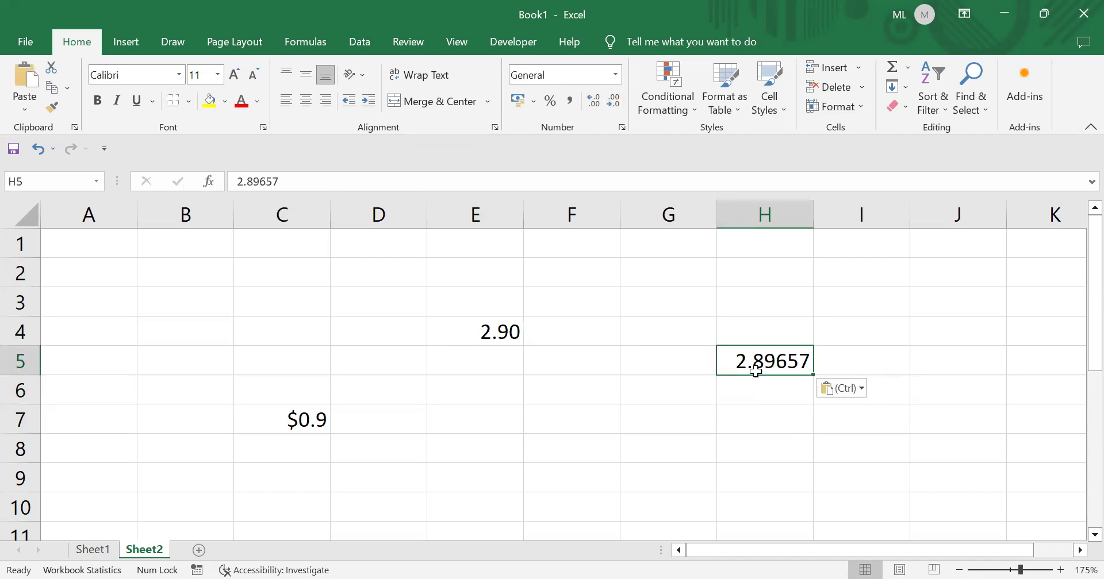
- Enter =ROUND(H5,2) in cell H7 and compare it with the source value in H5
left_click(757, 419)
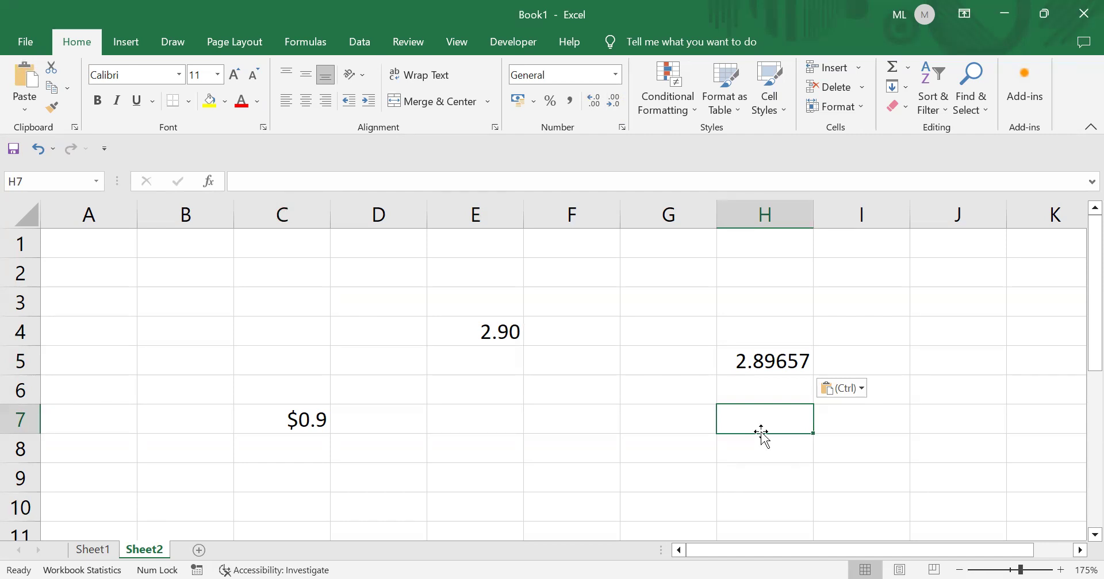
key("Return")
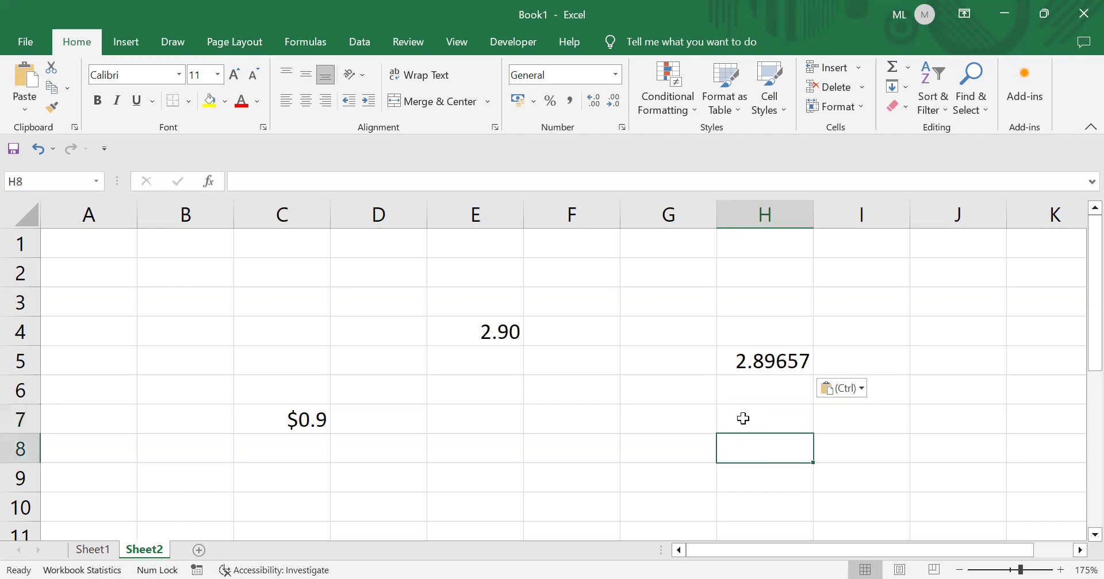
left_click(743, 419)
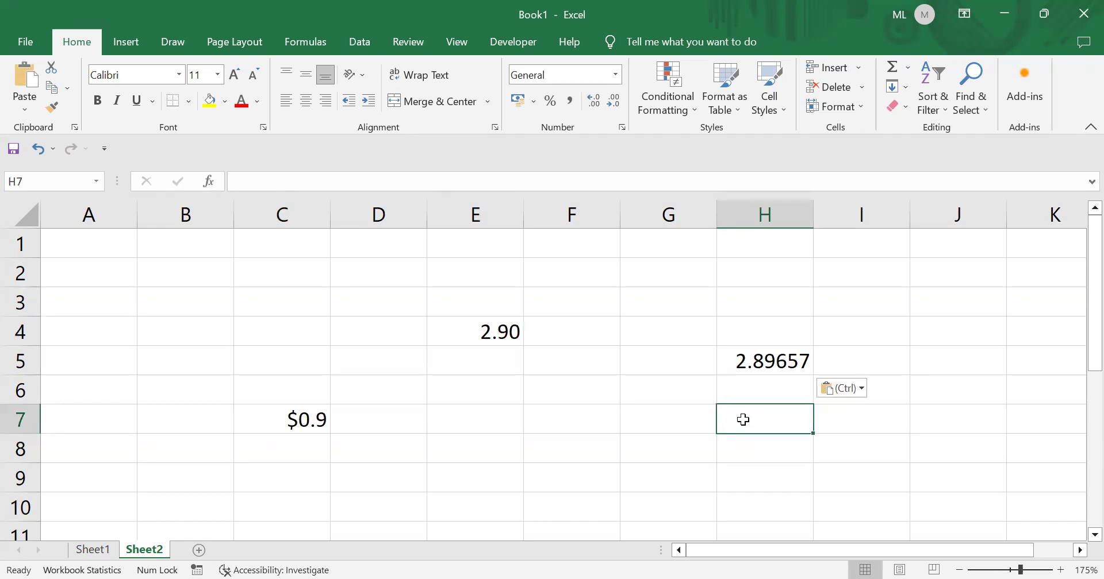
type("=")
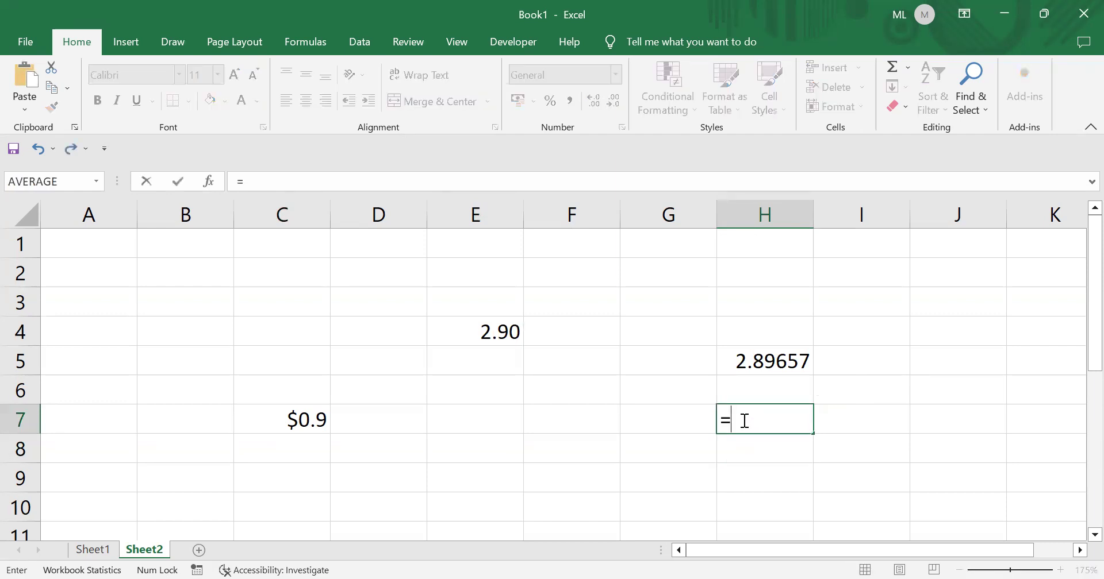
type("r")
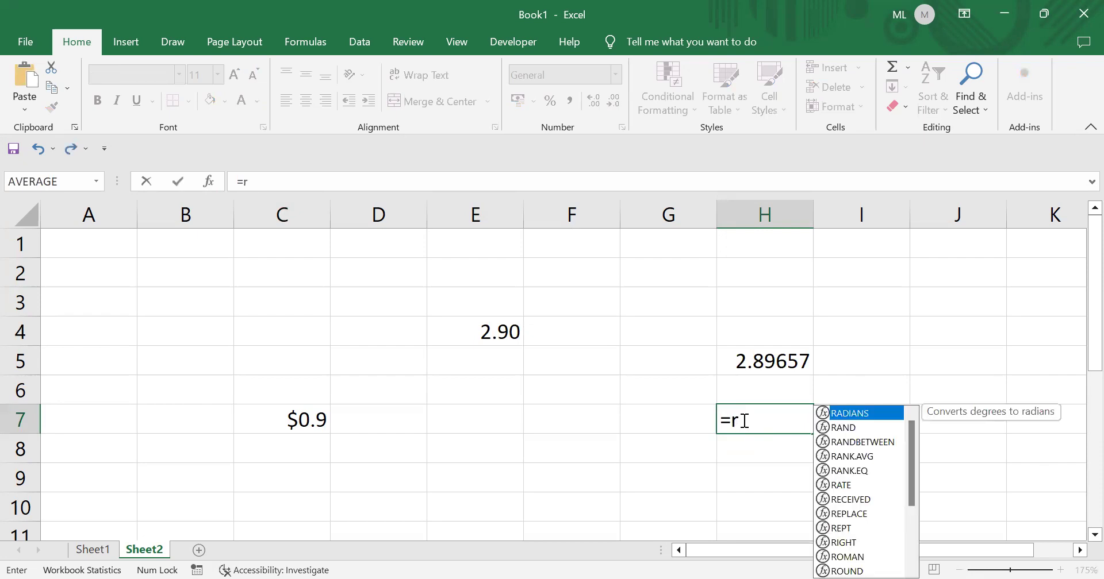
type("ound")
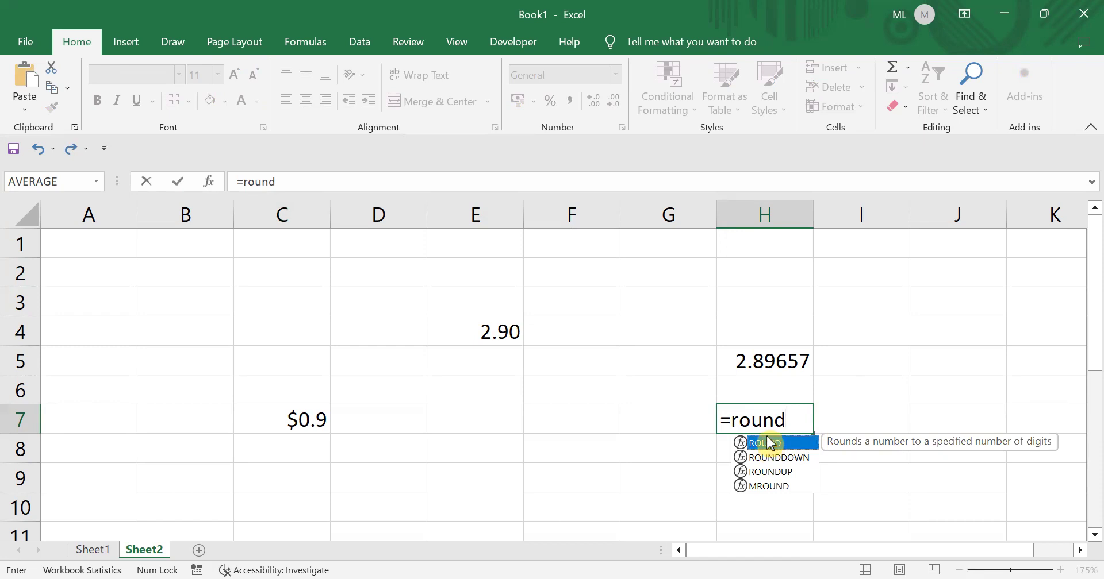
double_click(767, 438)
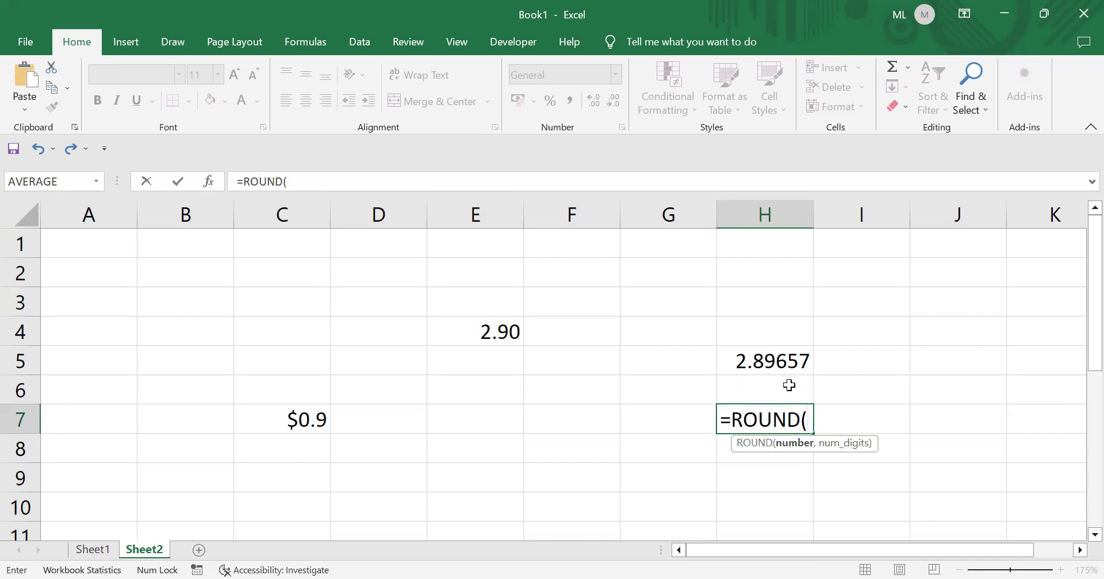
left_click(755, 363)
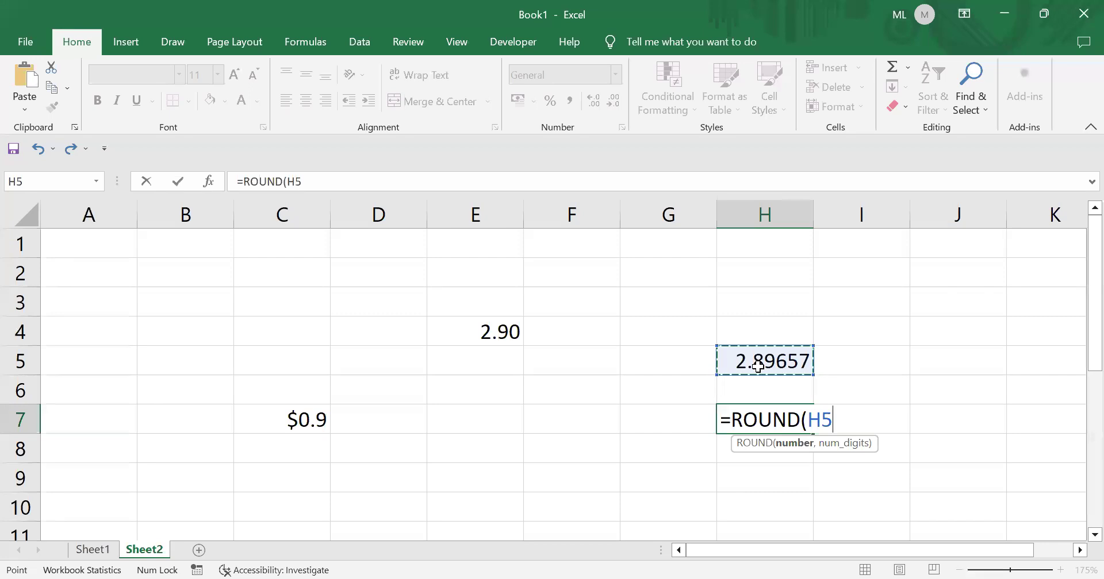
type(",")
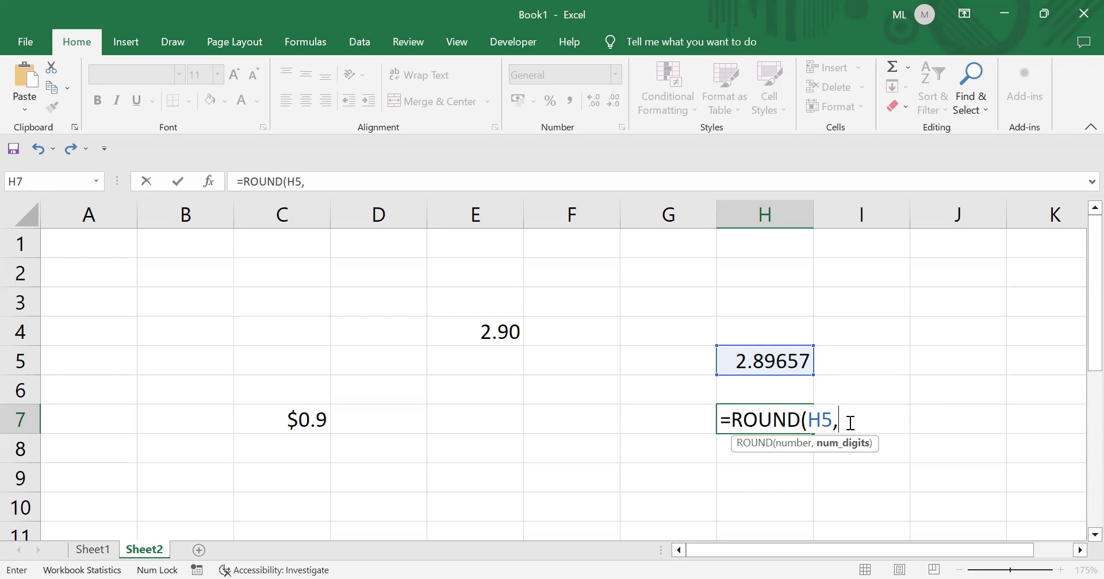
type("2)")
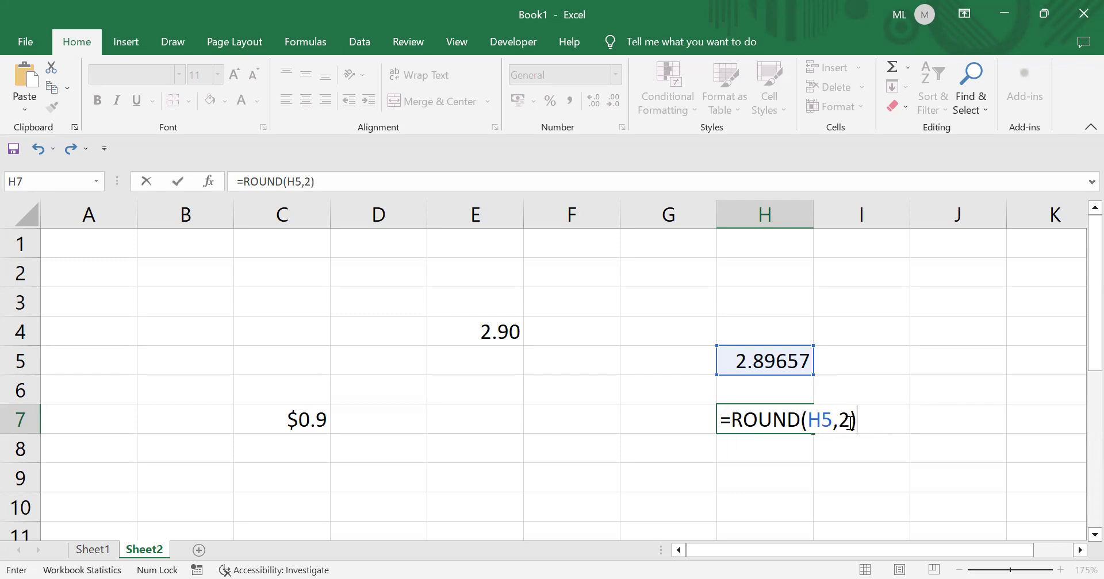
key("Return")
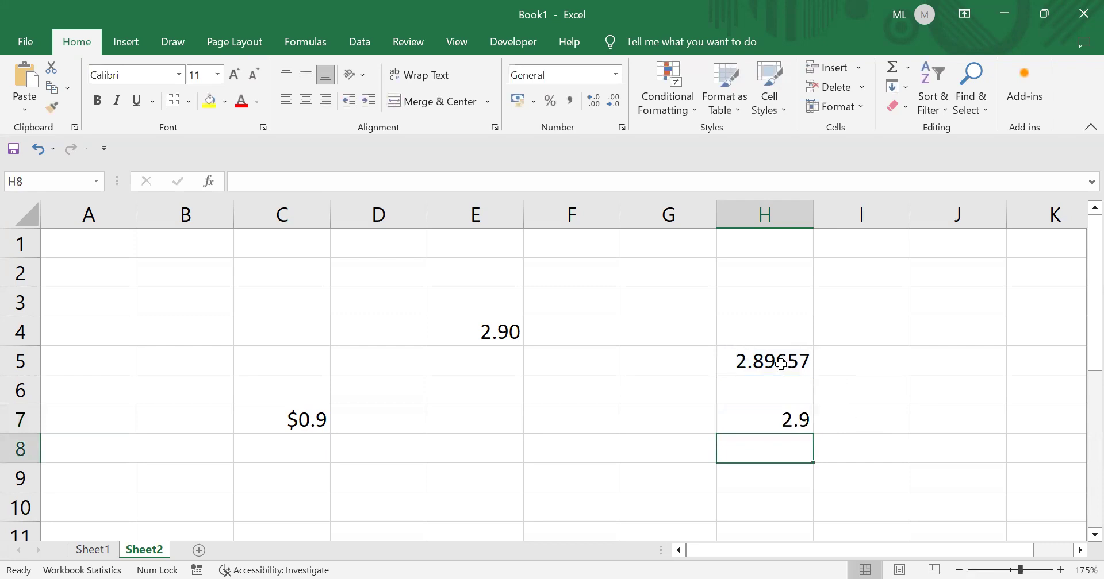
left_click(737, 363)
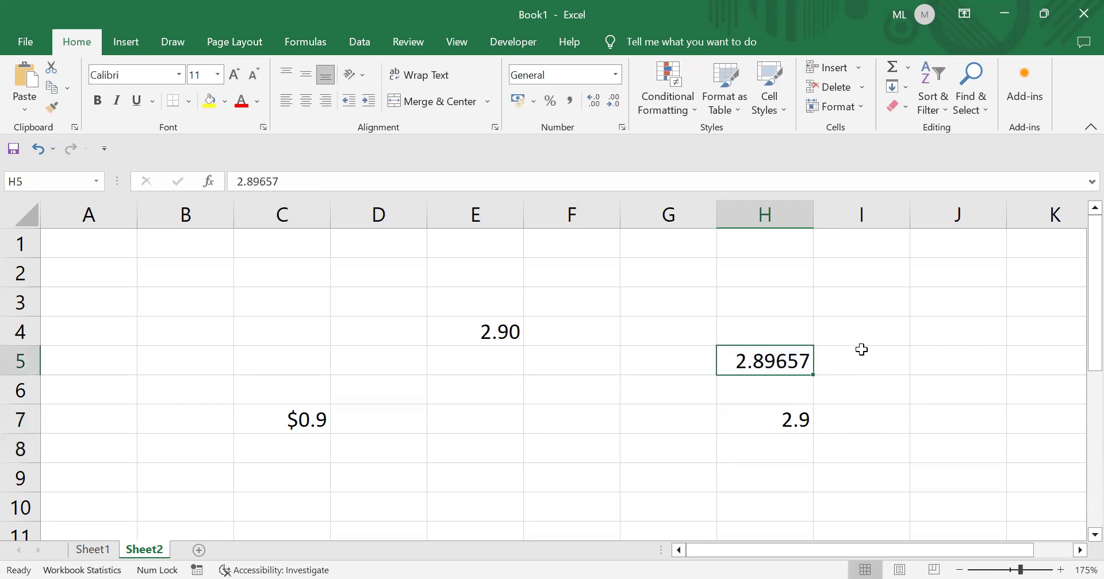
left_click(754, 423)
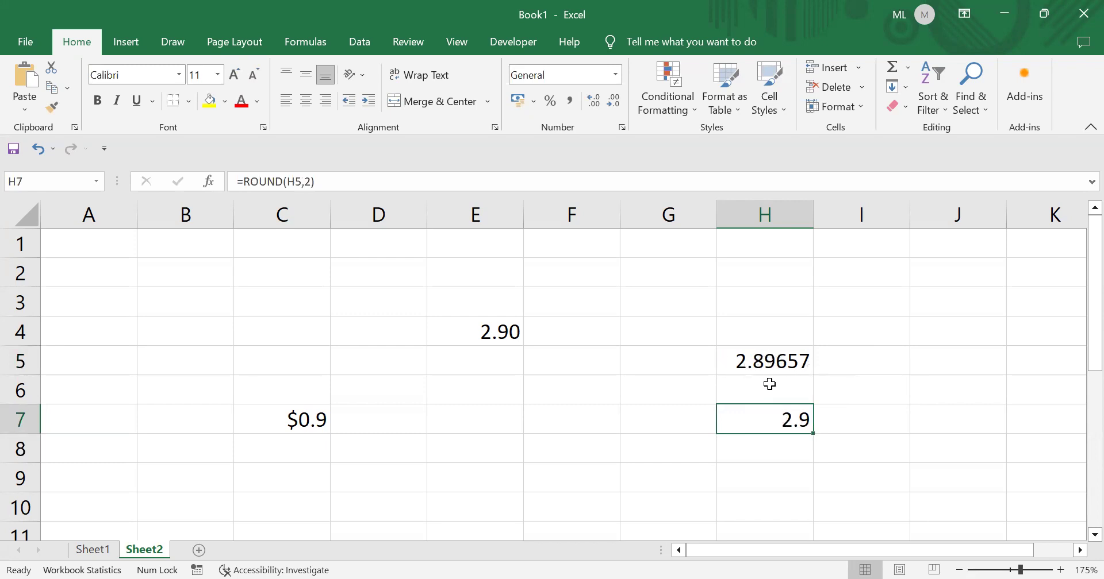
- Enter =ROUND(H5,4) in cell I7 and check the resulting cell
left_click(876, 369)
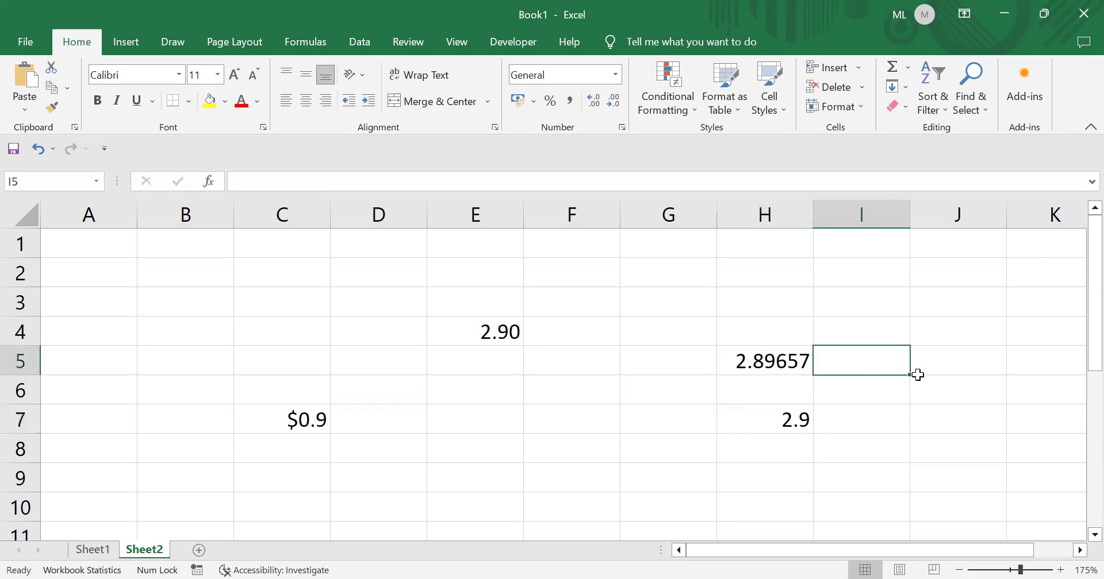
left_click(866, 418)
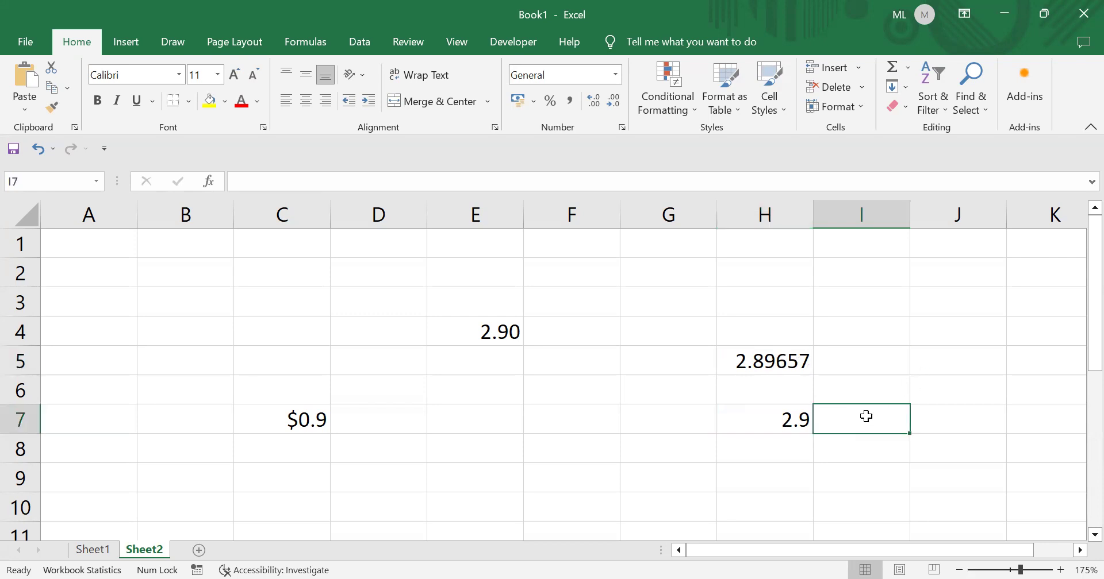
type("=")
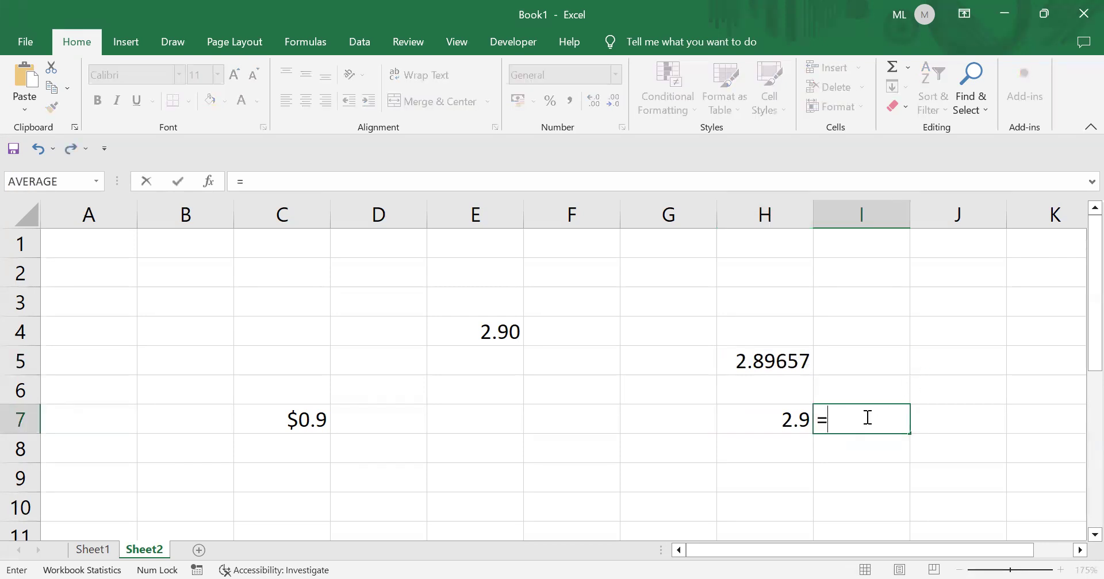
type("r")
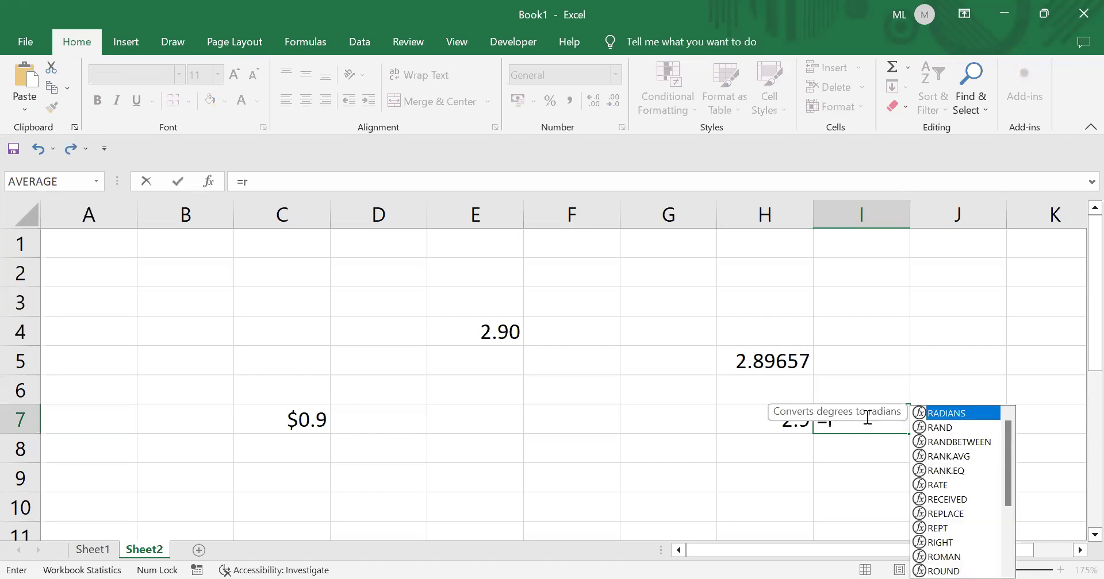
type("o")
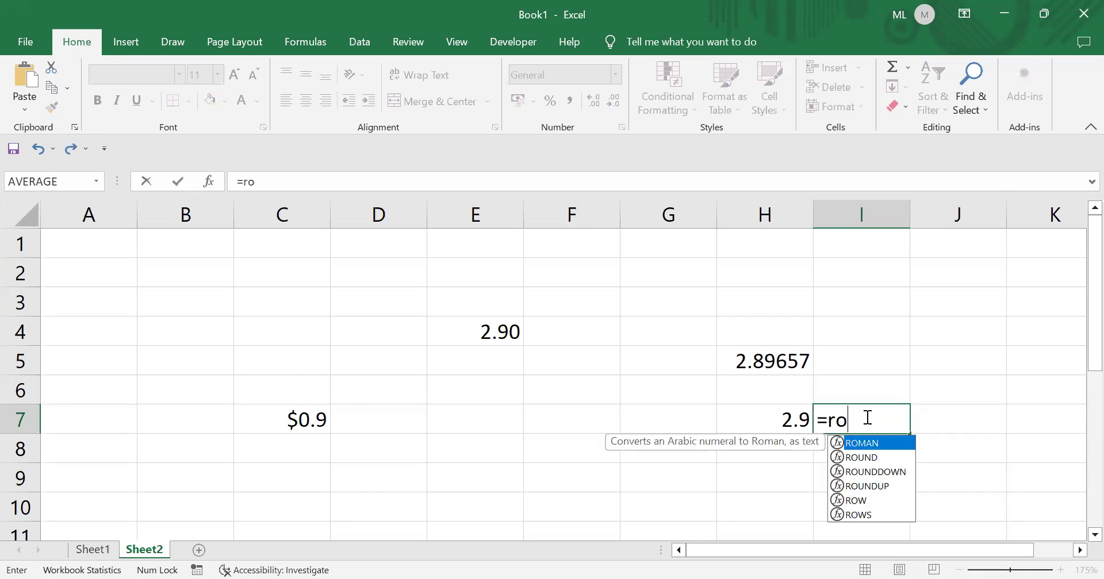
type("und")
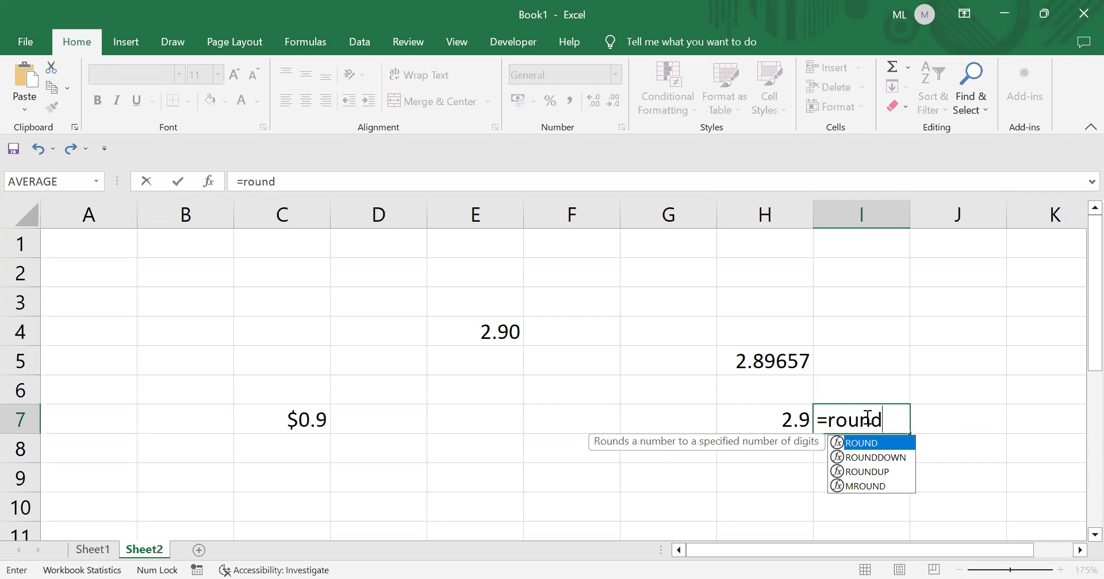
type("(")
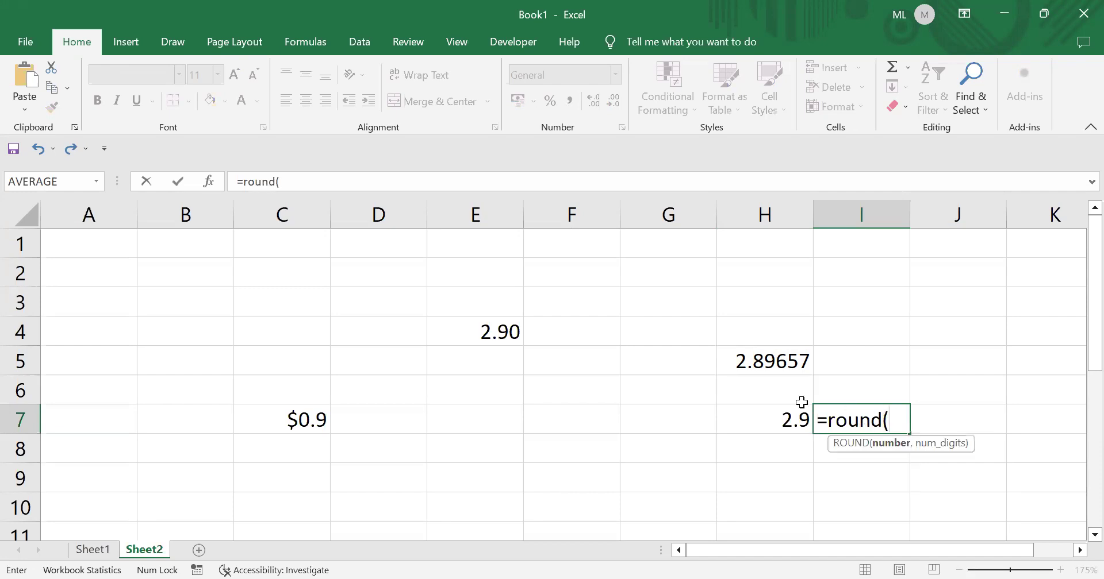
left_click(789, 355)
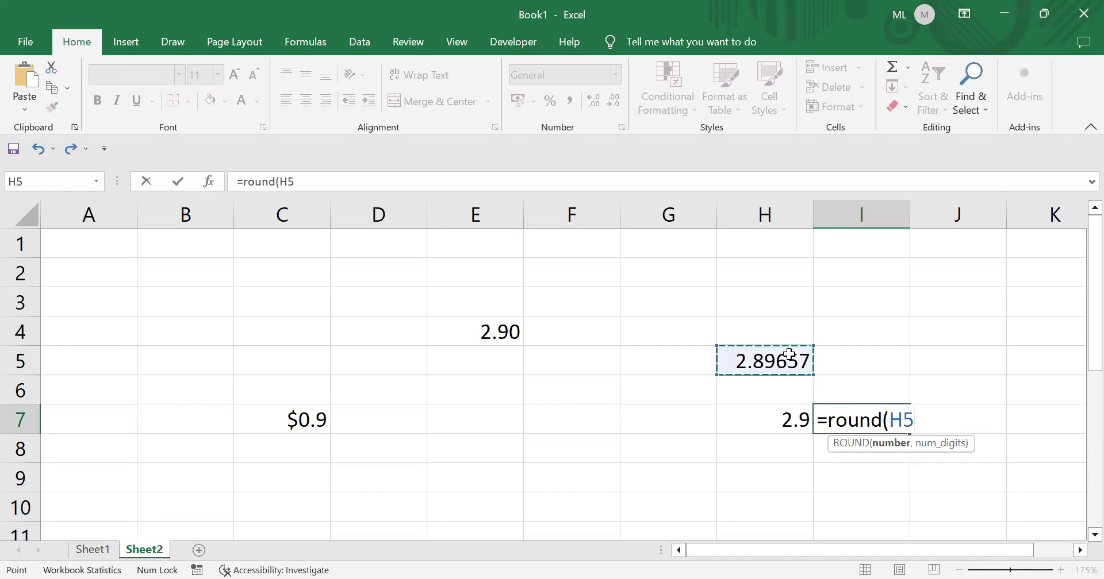
type(",")
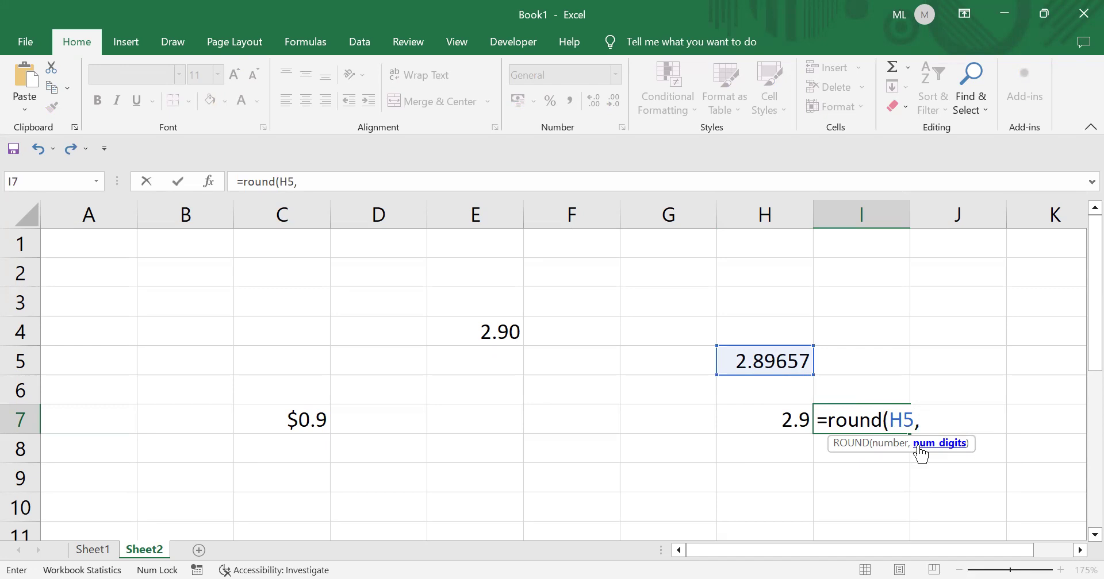
type("4)")
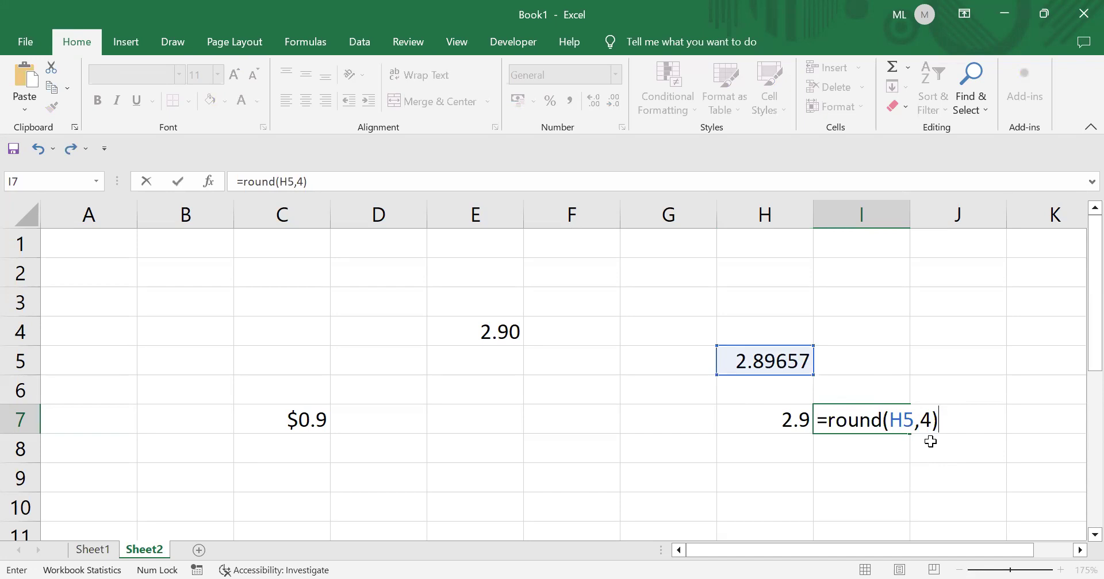
key("Return")
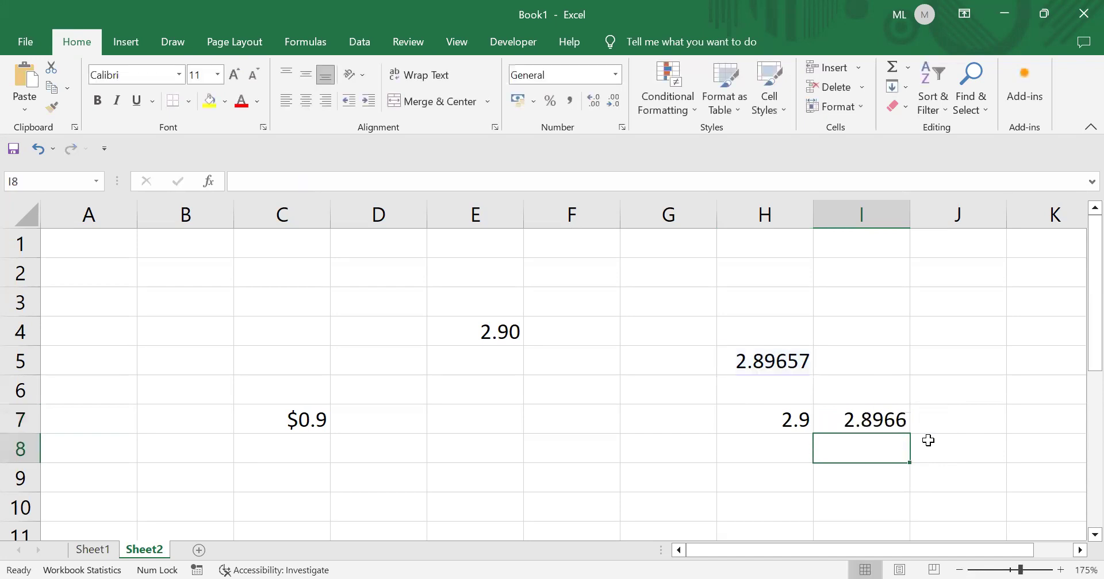
left_click(857, 419)
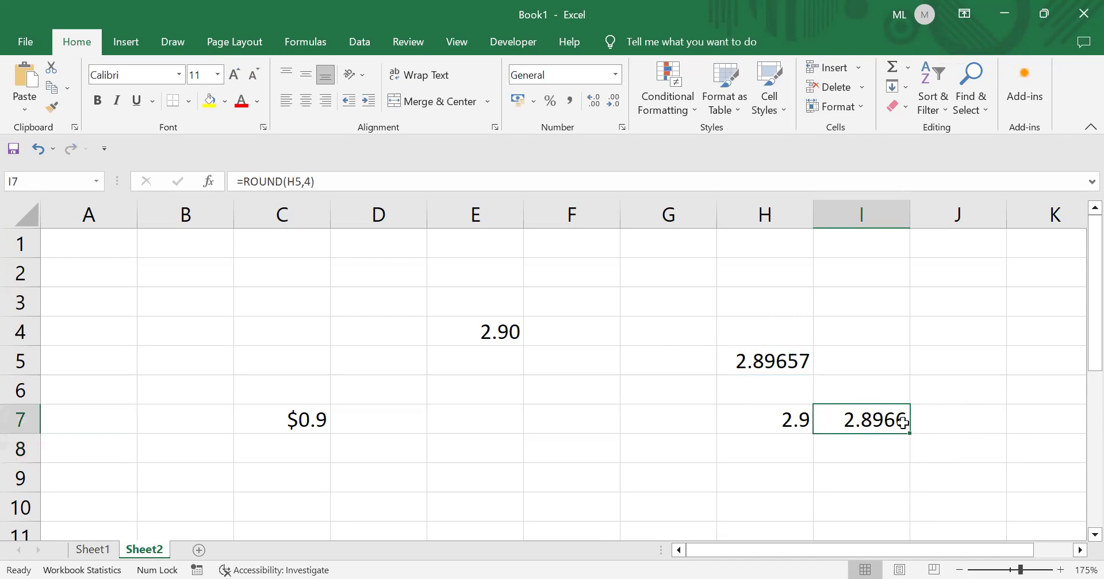
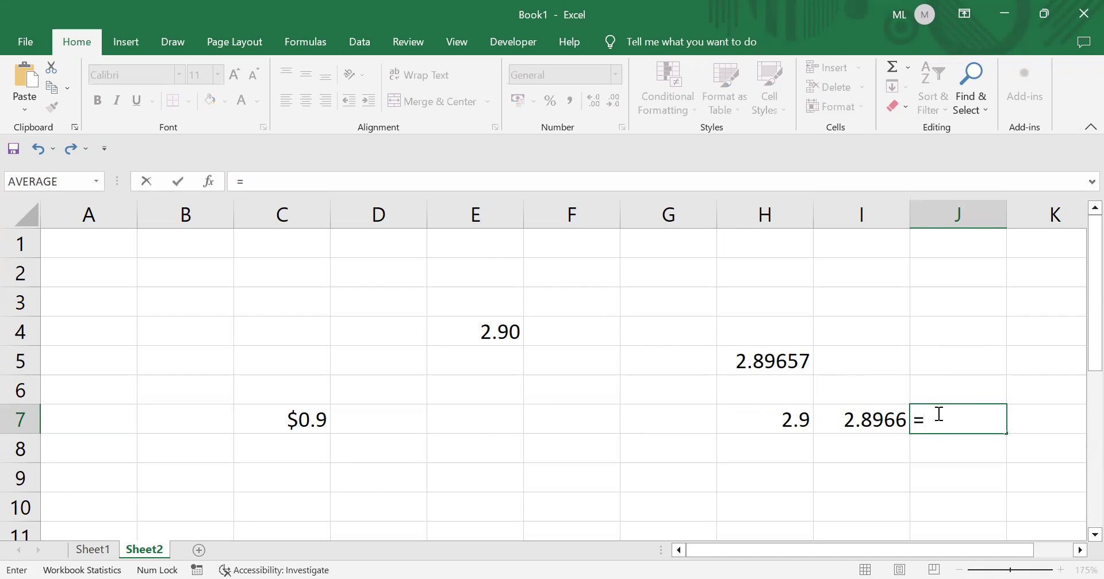
left_click(775, 364)
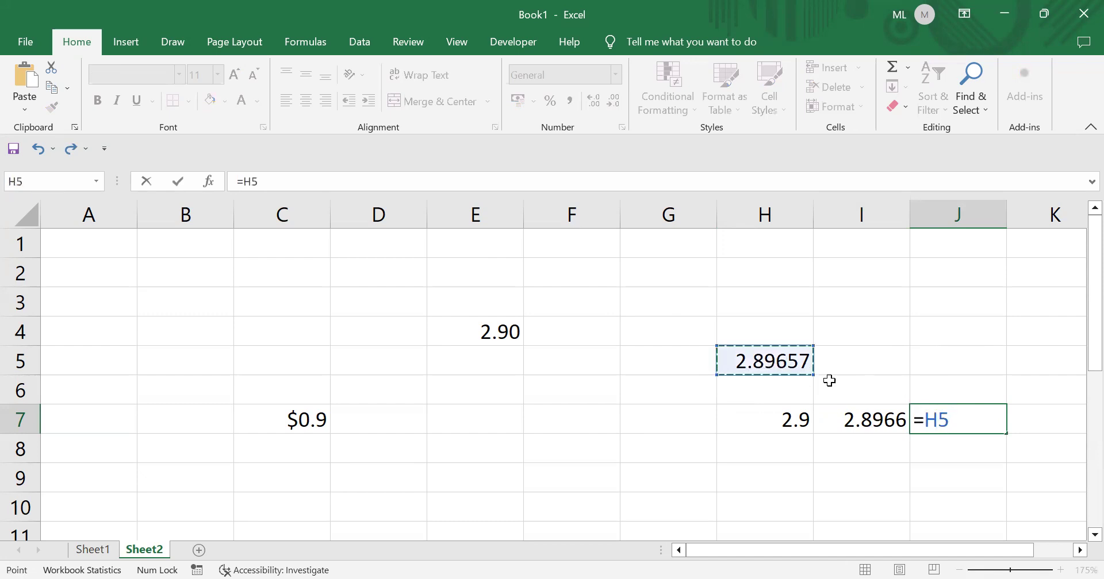
key("BackSpace")
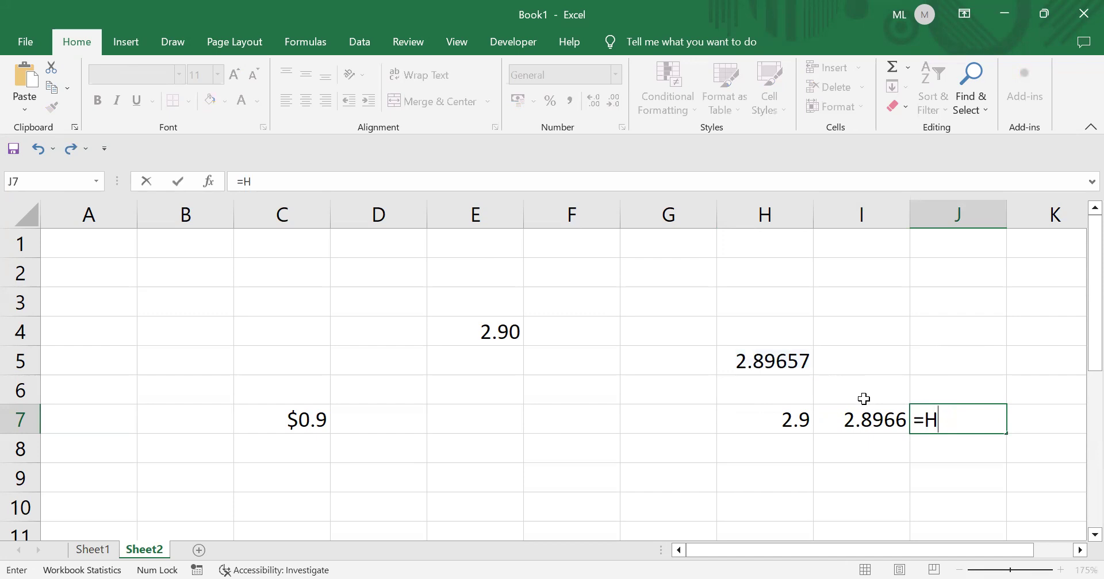
key("BackSpace")
key("BackSpace")
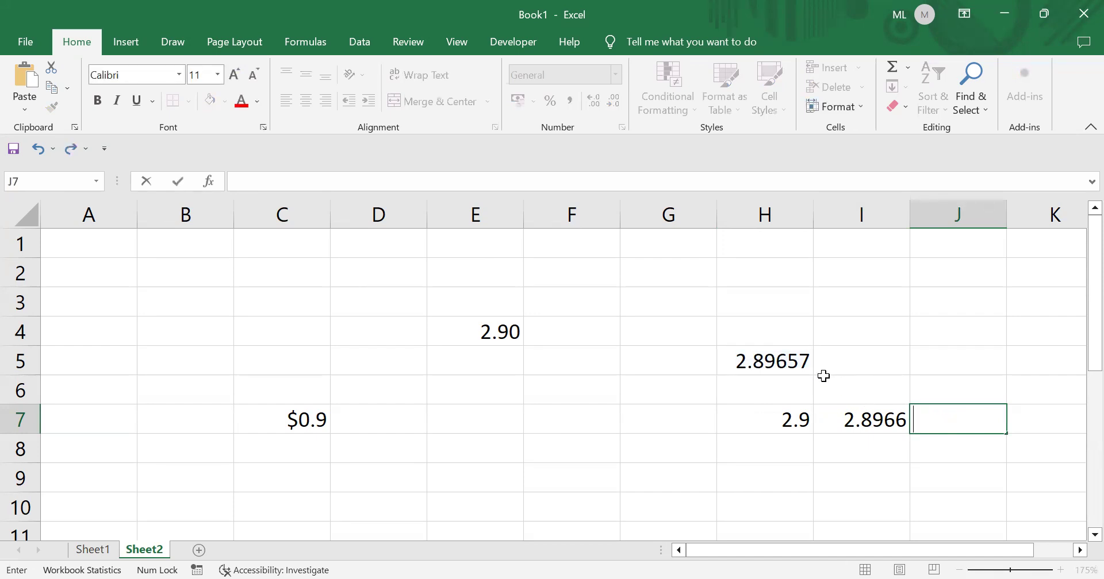
left_click(765, 353)
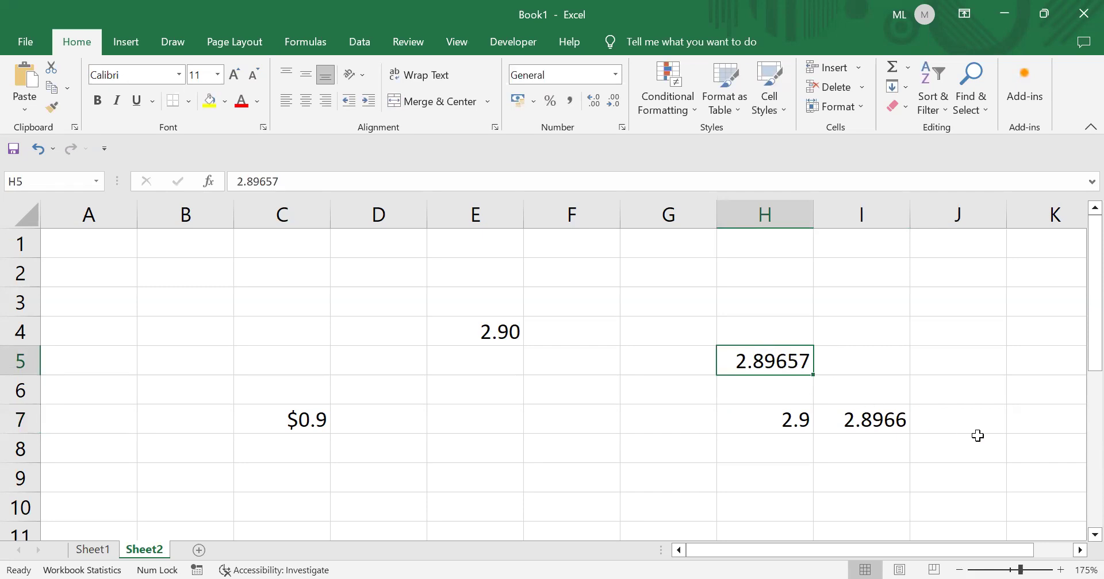
- Enter =TRUNC(H5,2) in cell J7 to truncate the source number to two decimals
left_click(961, 421)
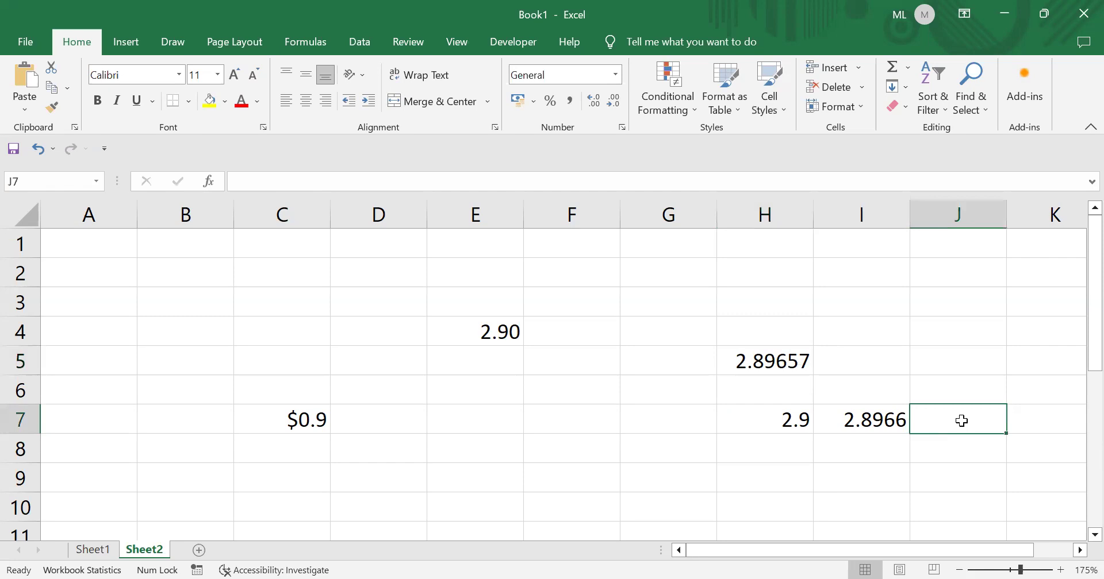
double_click(961, 420)
type("=")
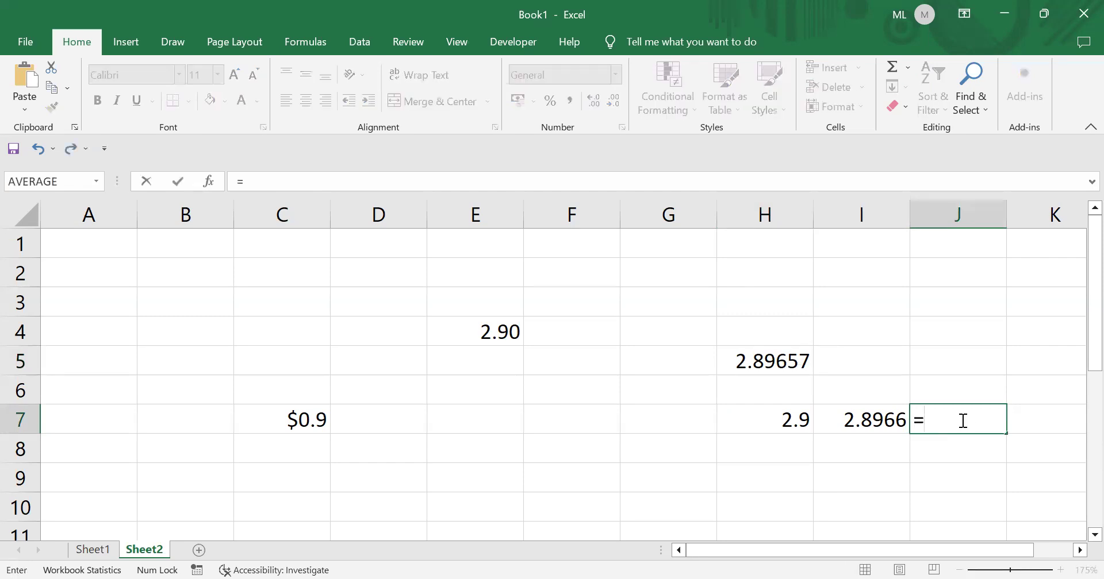
type("tr")
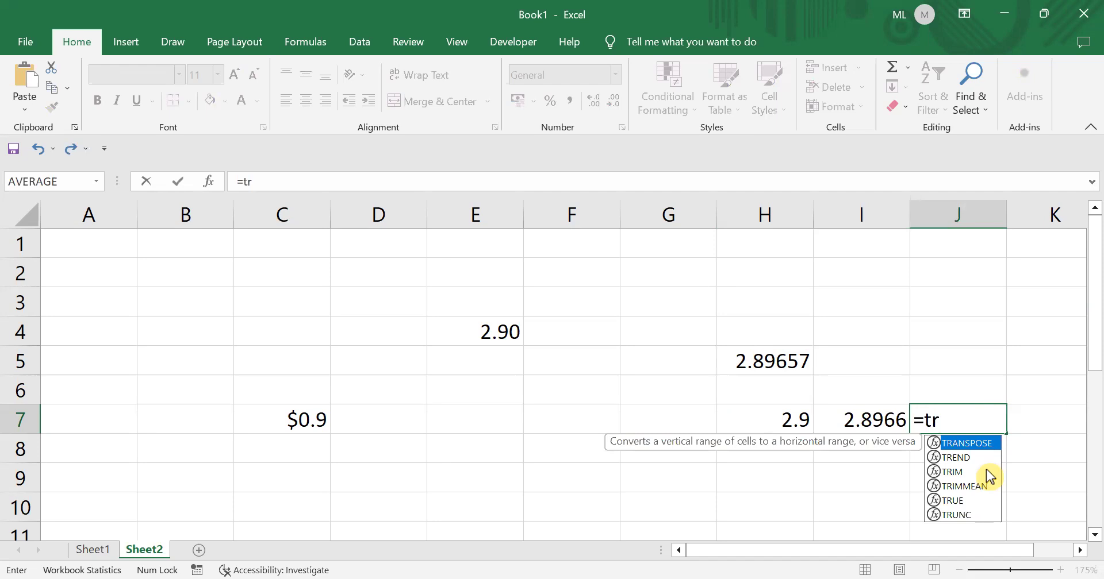
key("Down")
key("Down")
key("Down")
key("Down")
key("Down")
key("Tab")
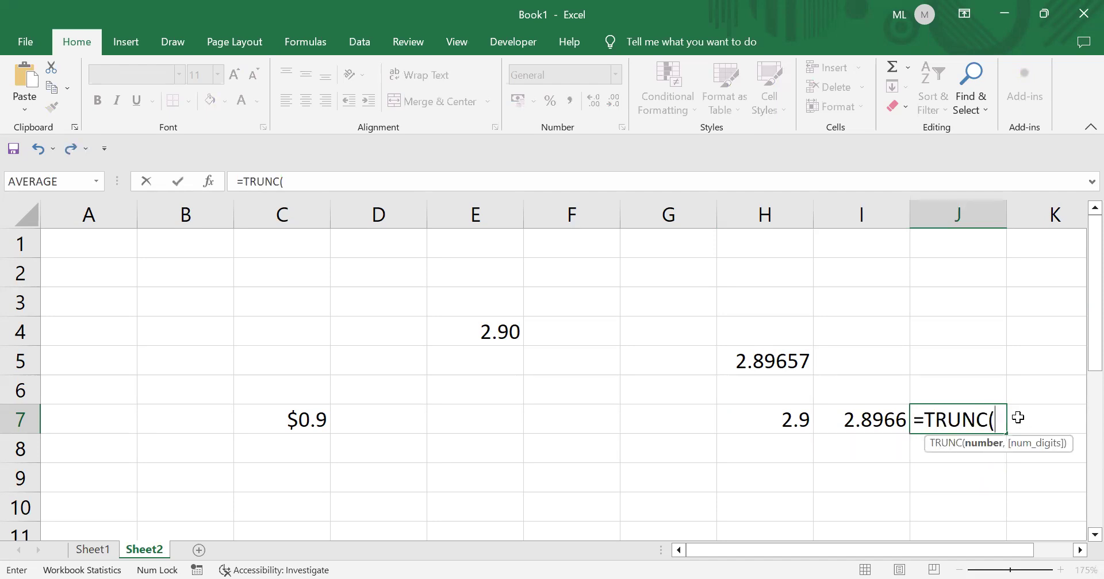
left_click(760, 355)
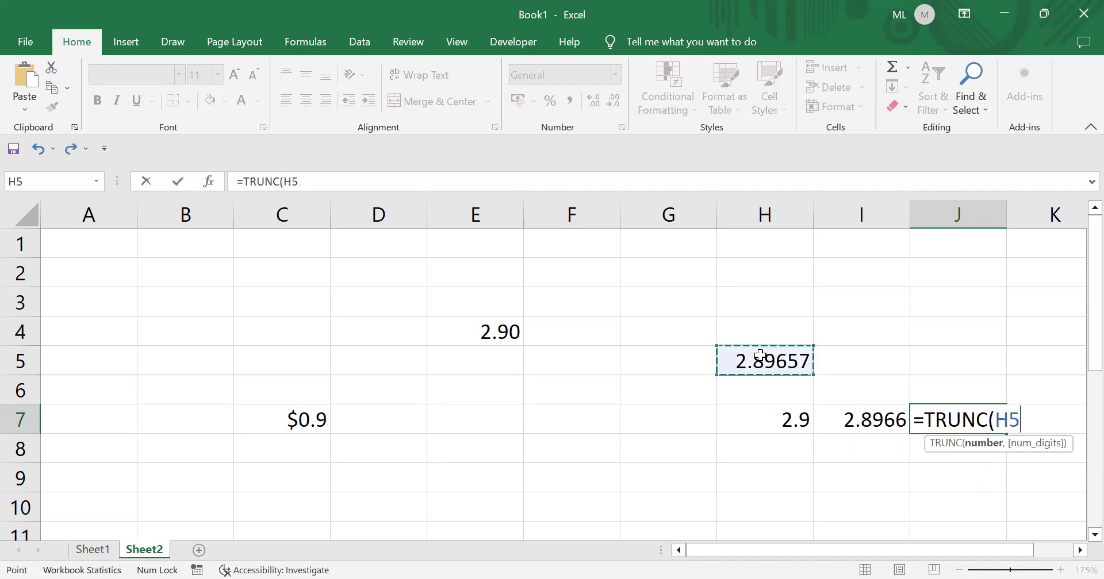
type(",")
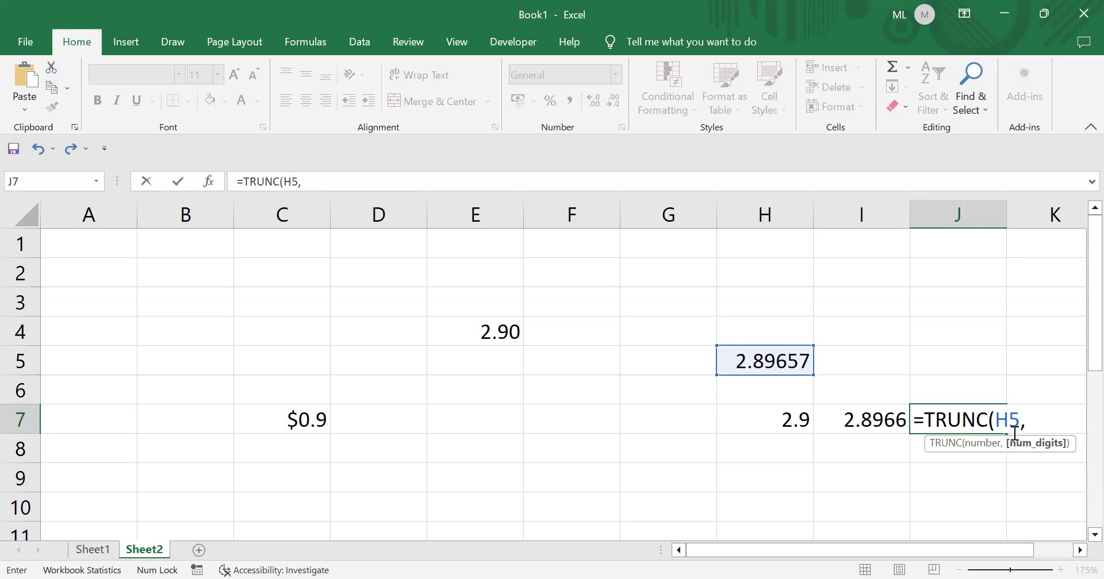
type("2)")
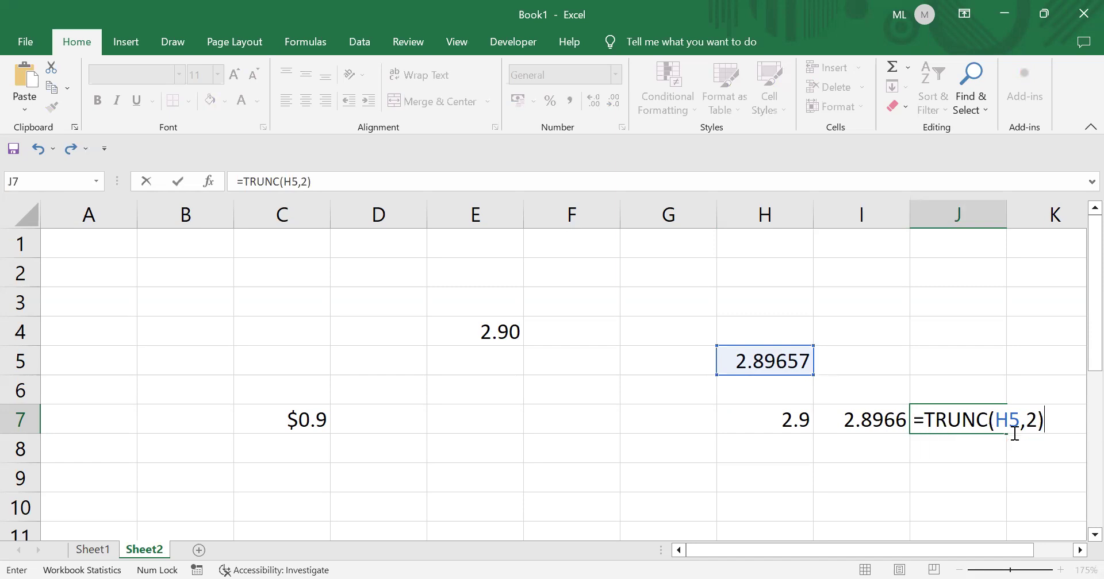
key("Return")
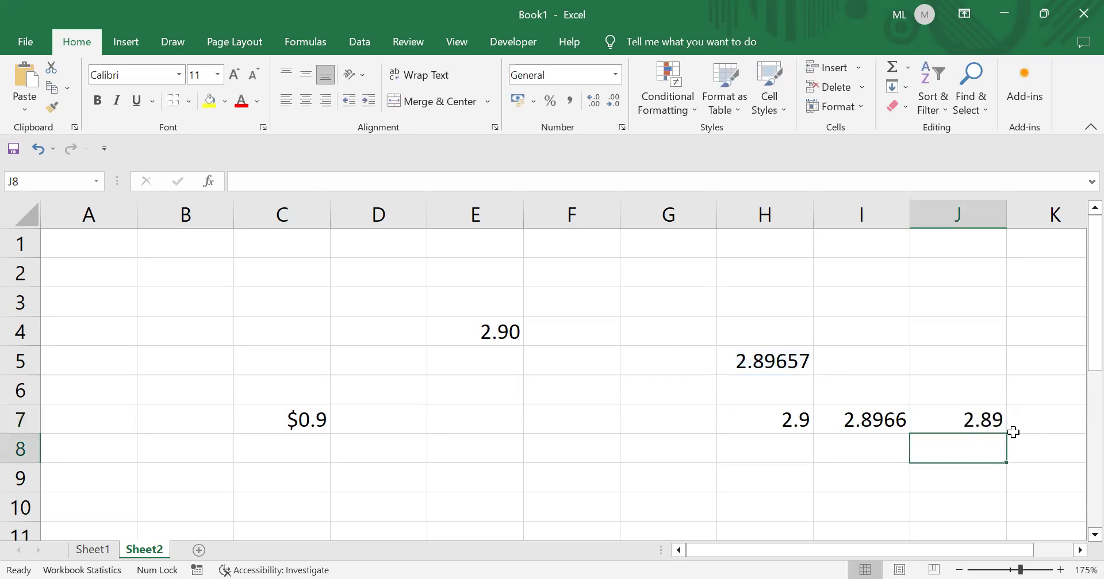
- Compare the truncated result in J7 with the digits up to the second decimal of the source value in H5
left_click(978, 419)
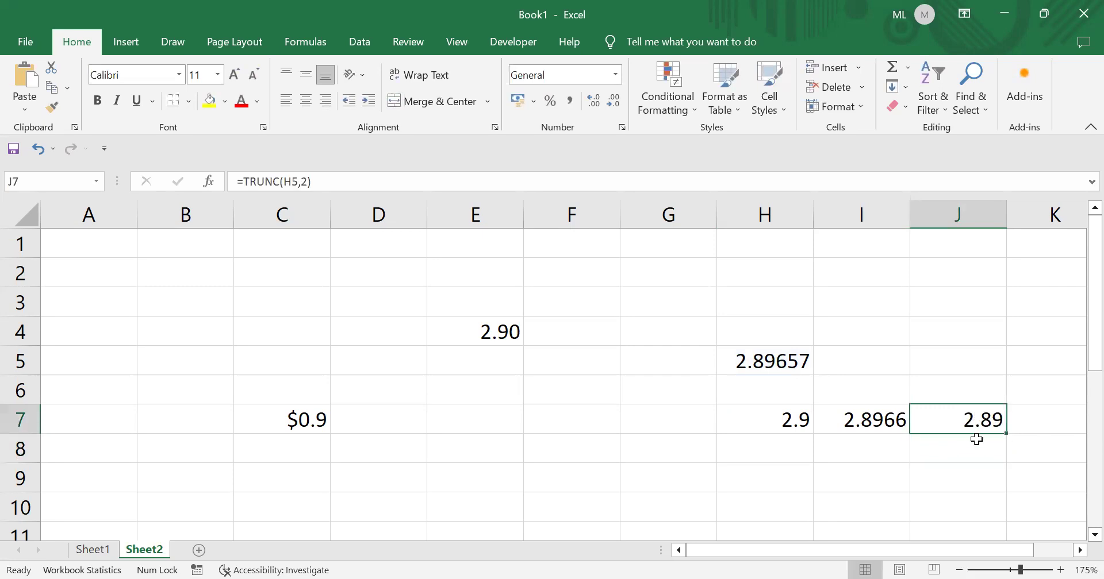
left_click(780, 355)
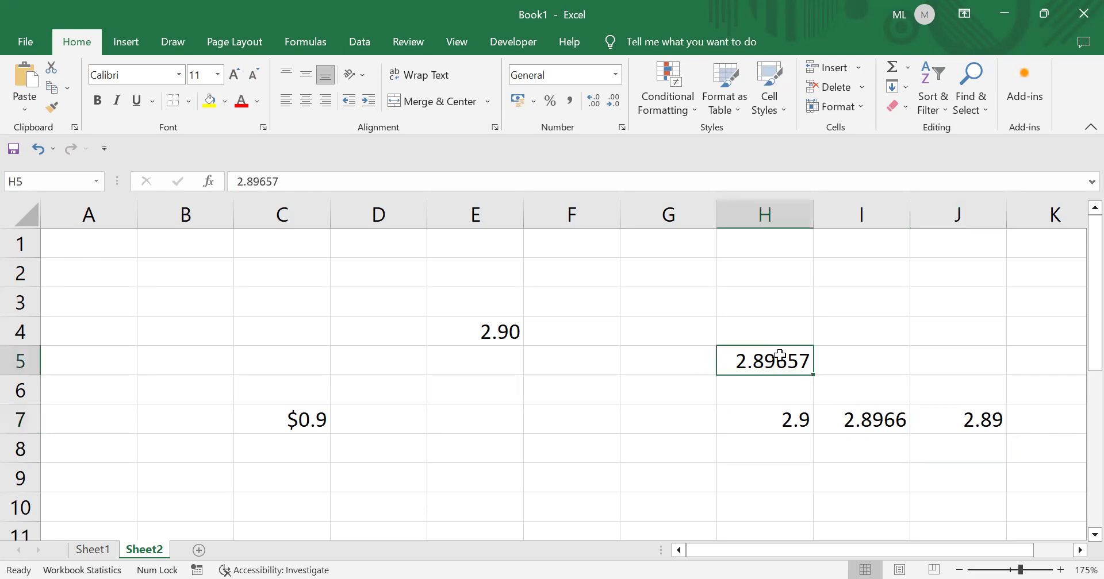
double_click(779, 355)
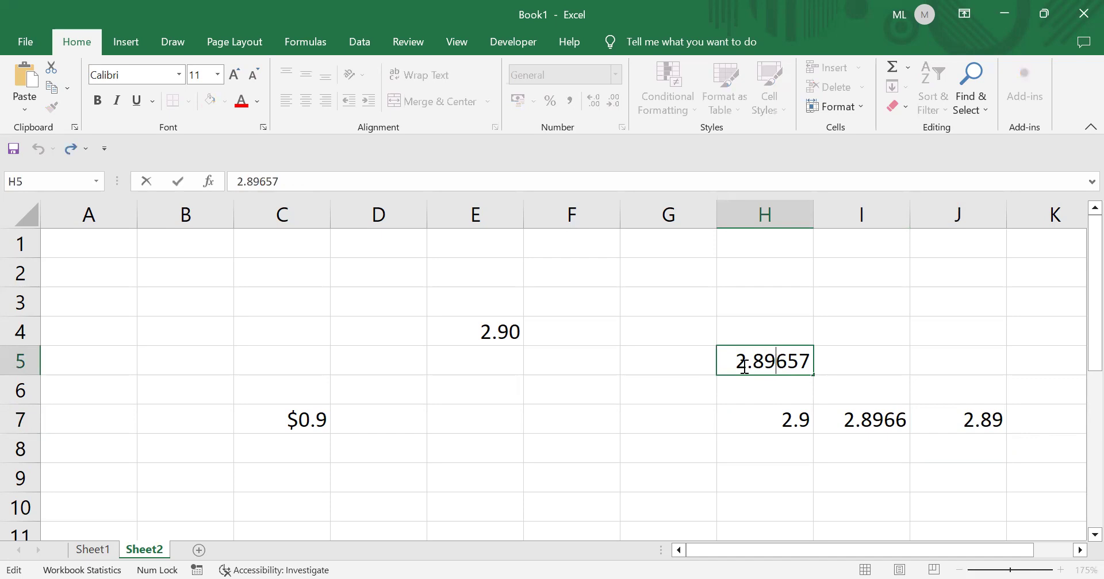
left_click_drag(738, 365, 777, 366)
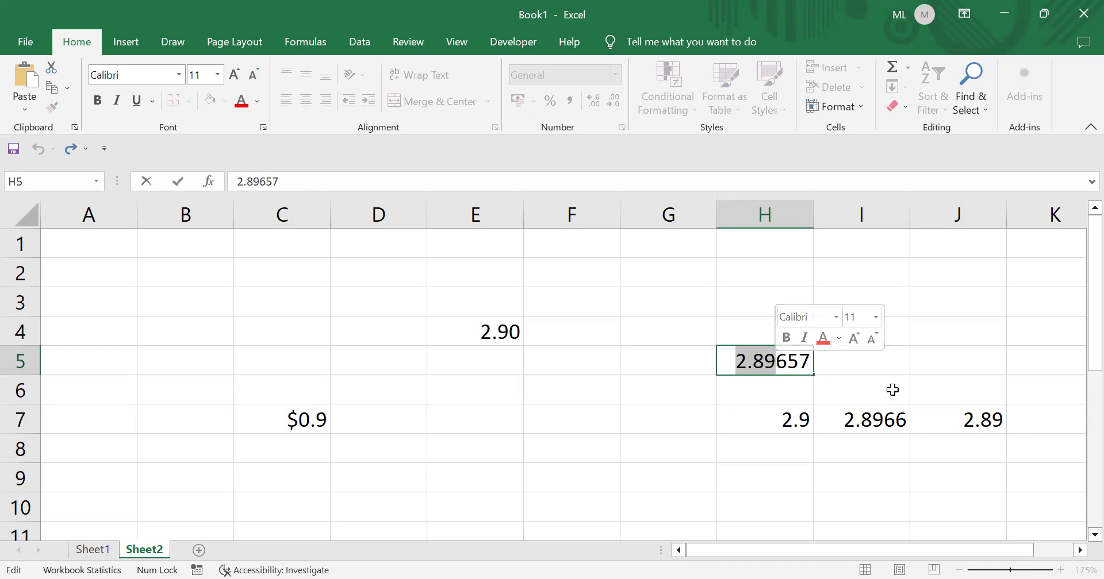
left_click(981, 420)
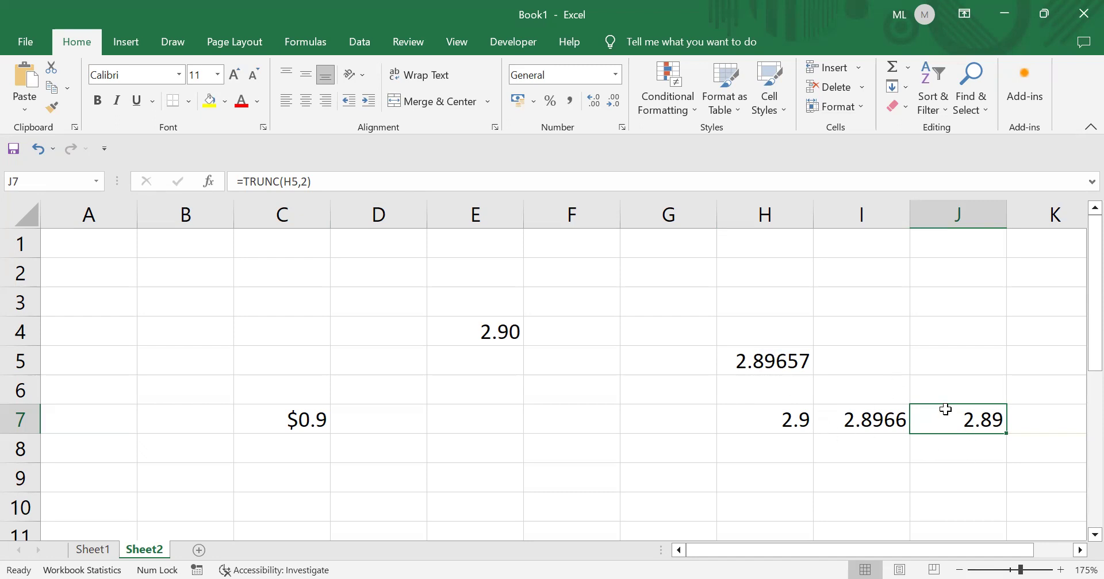
- Review the source value in H5 against the ROUND result in I7, the TRUNC result in J7 and the decimal-formatted cell E4
scroll(909, 382, "down", 1)
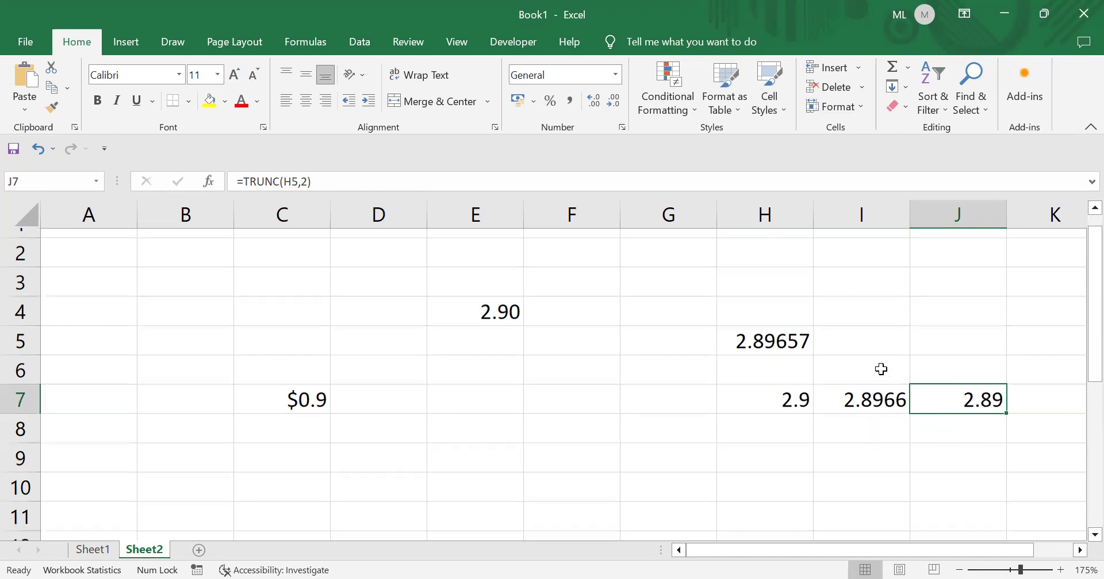
scroll(914, 382, "up", 1)
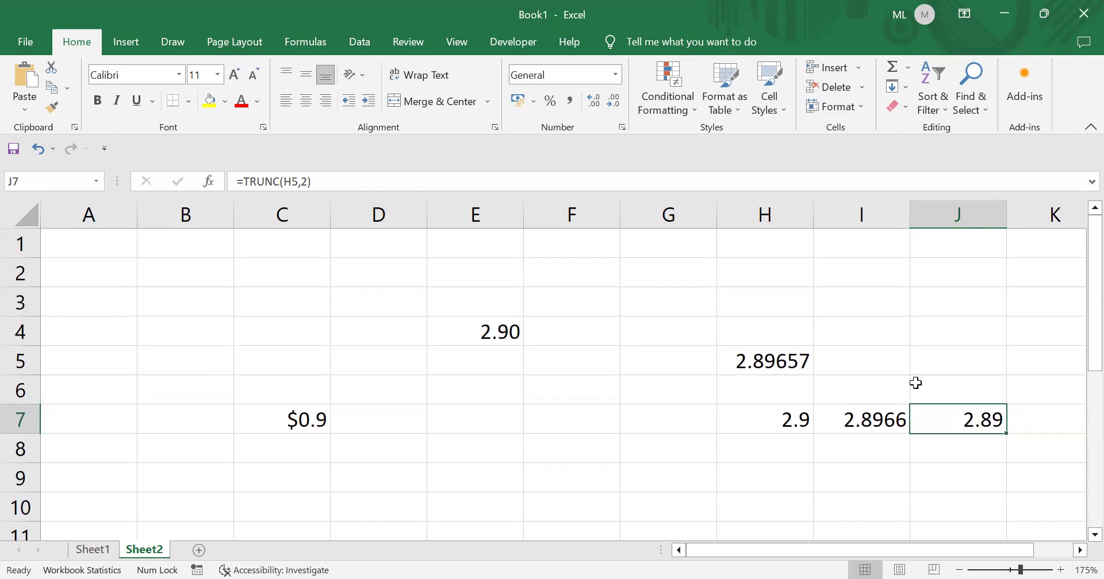
left_click(767, 371)
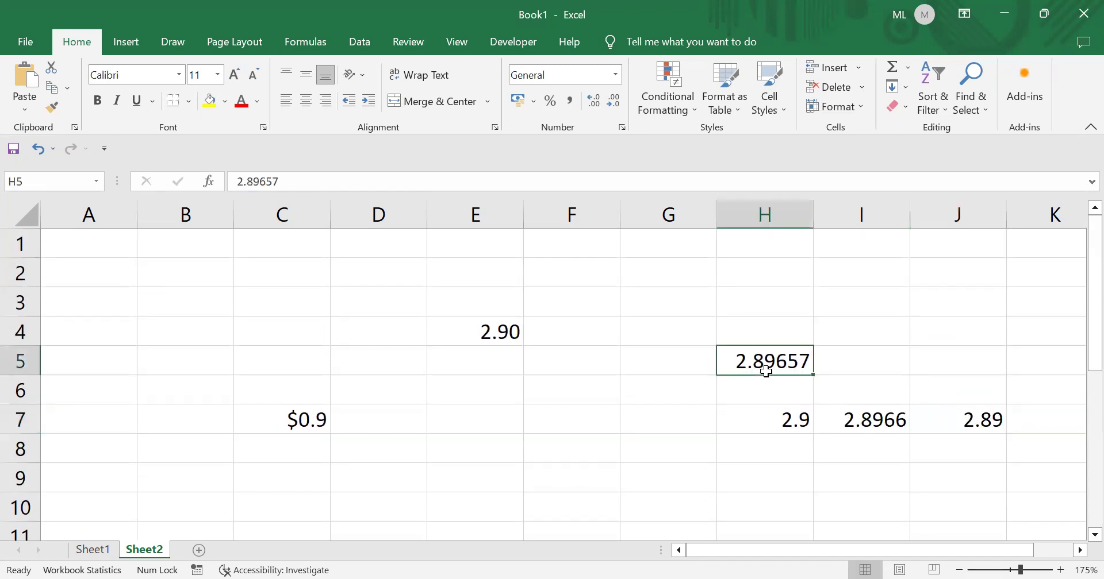
left_click(884, 424)
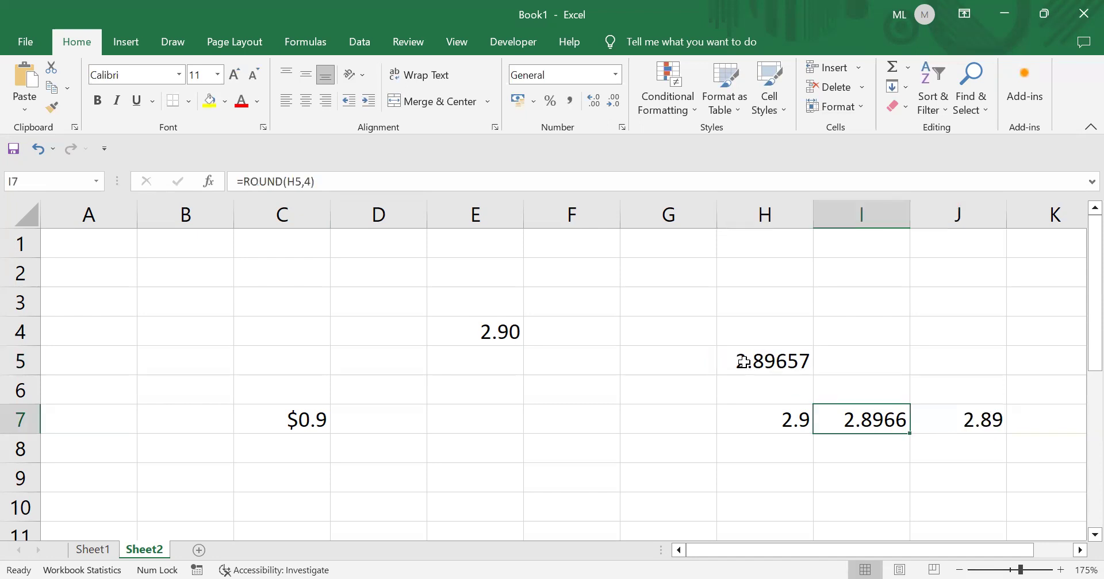
left_click(974, 421)
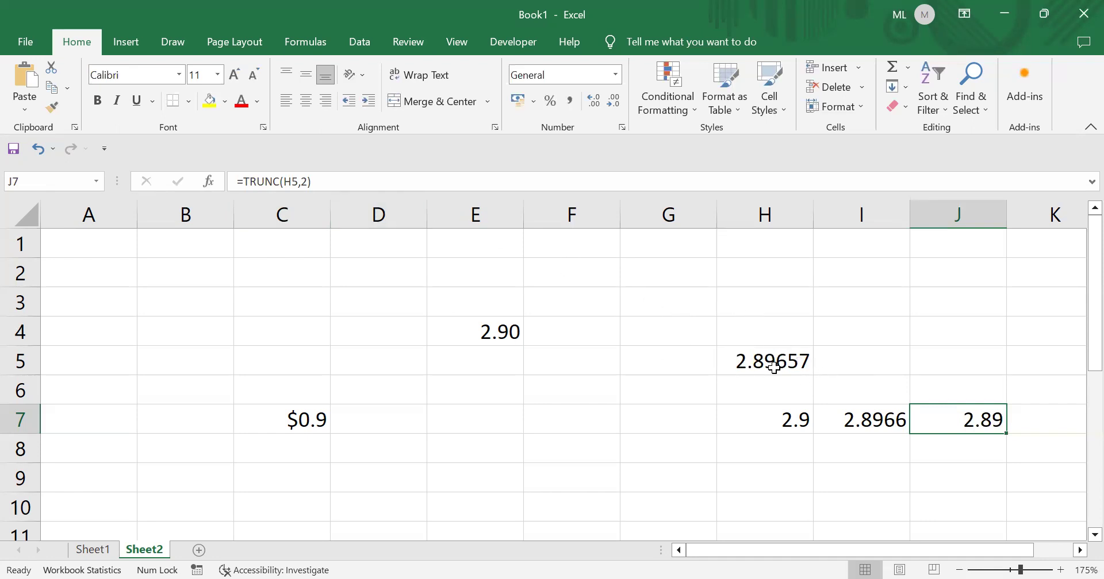
left_click(495, 335)
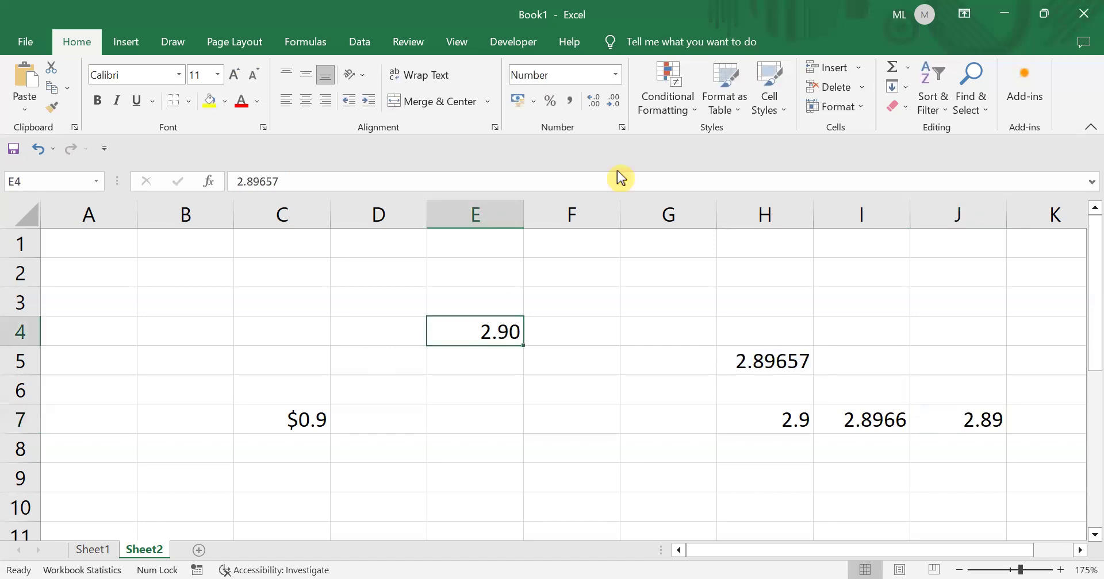